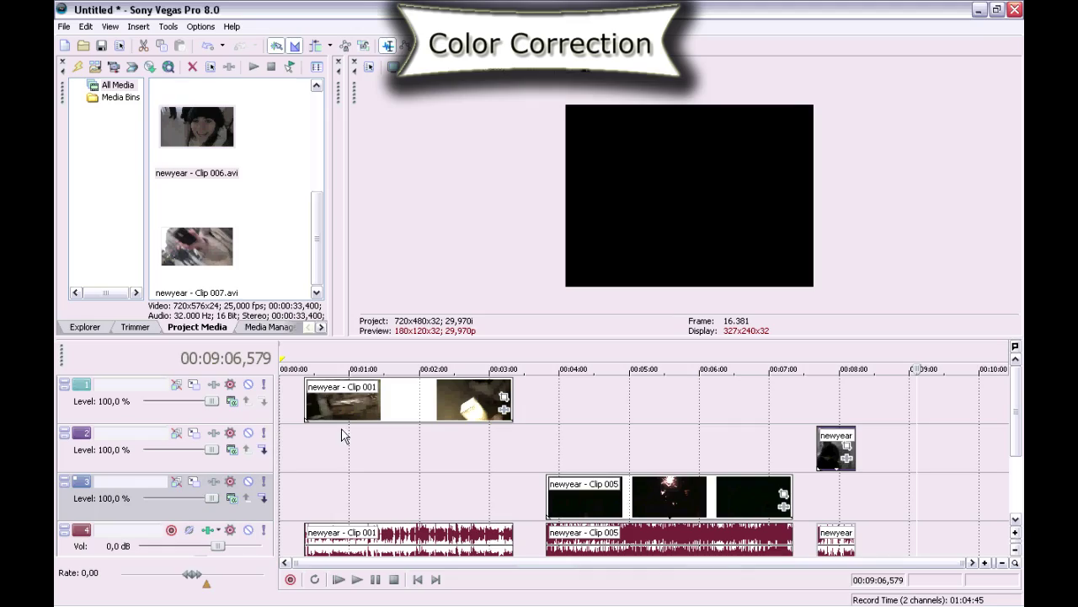
Step: Add Sony Color Curves and Sony Color Corrector to video track 1's effect chain
left_click(329, 396)
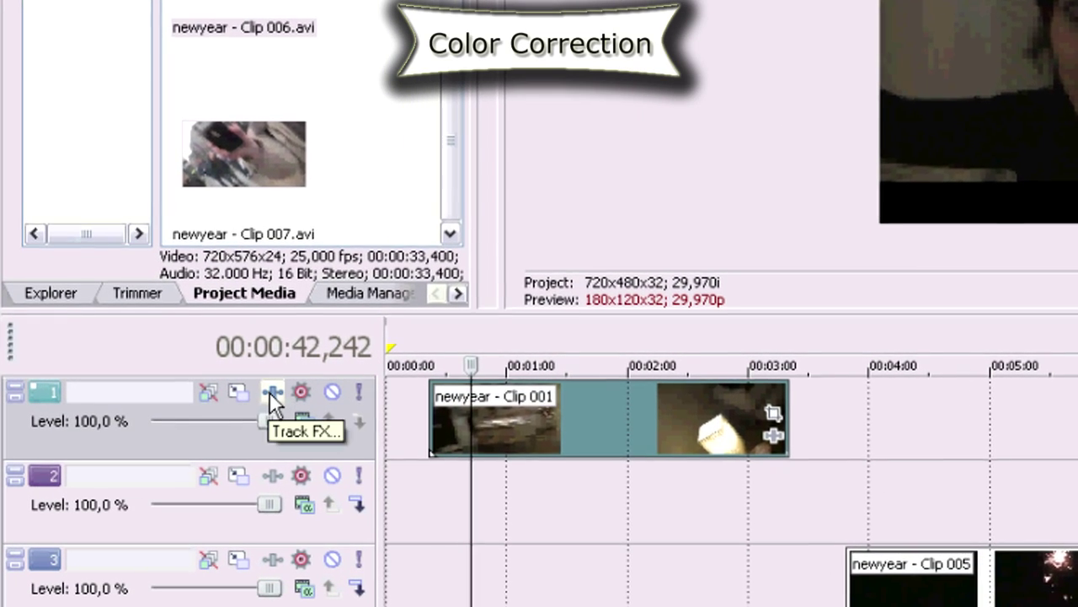
left_click(270, 394)
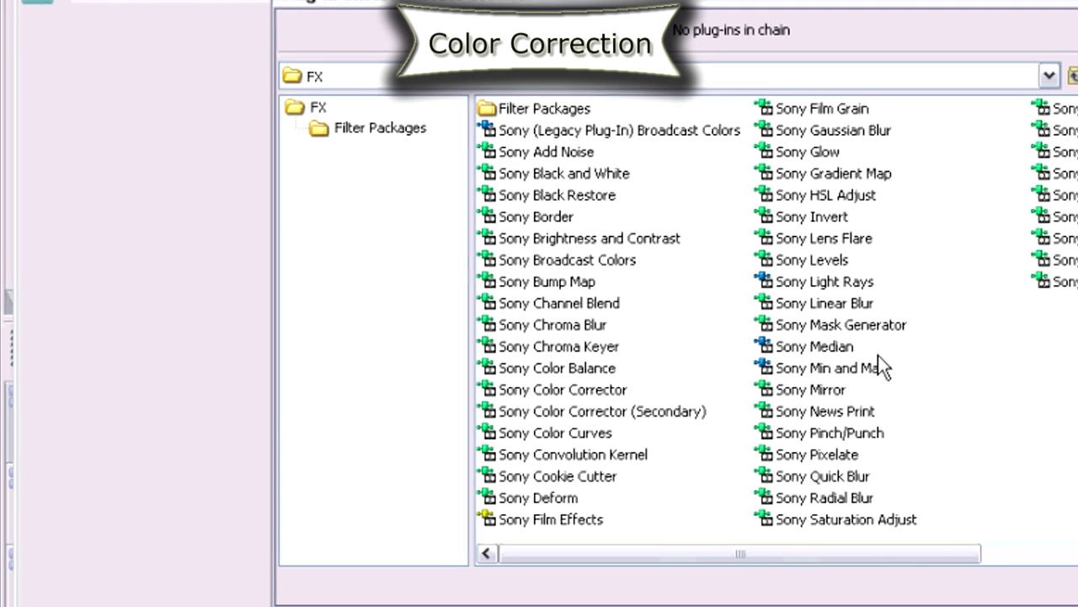
left_click(523, 434)
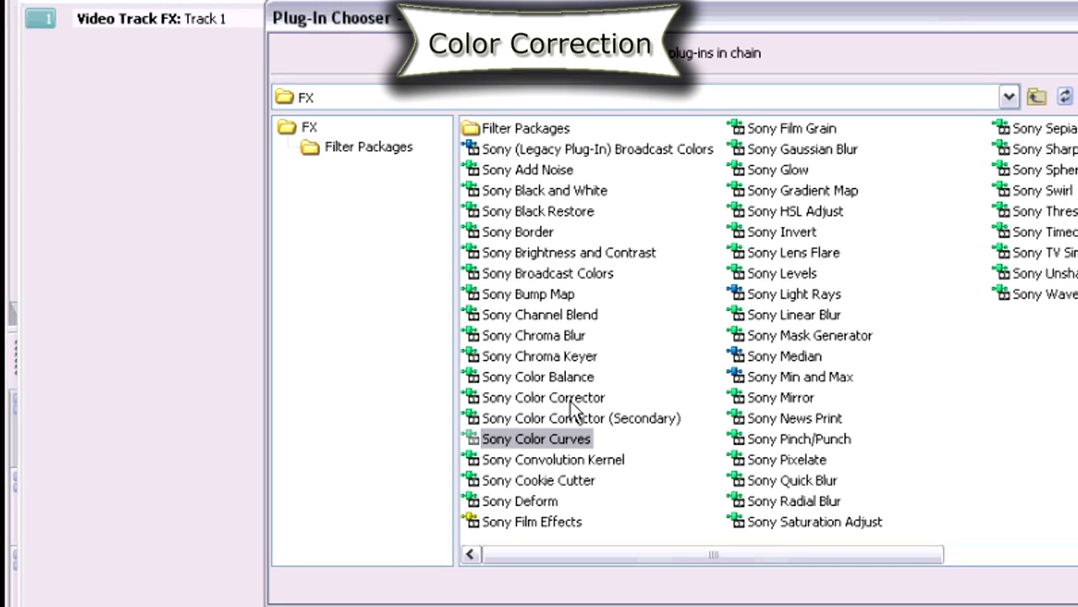
left_click(571, 399, "ctrl")
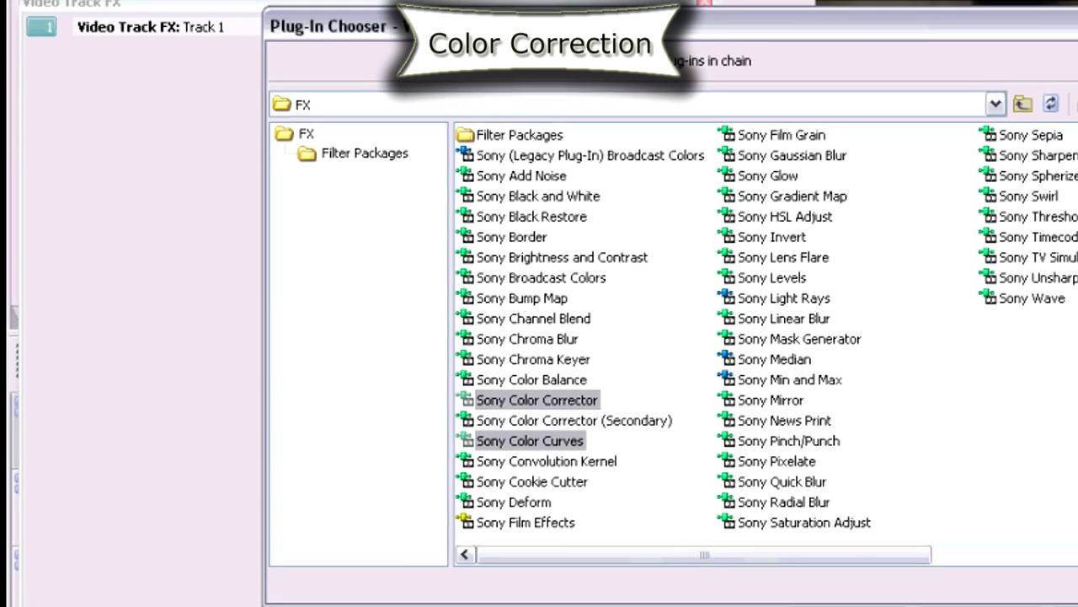
key("Return")
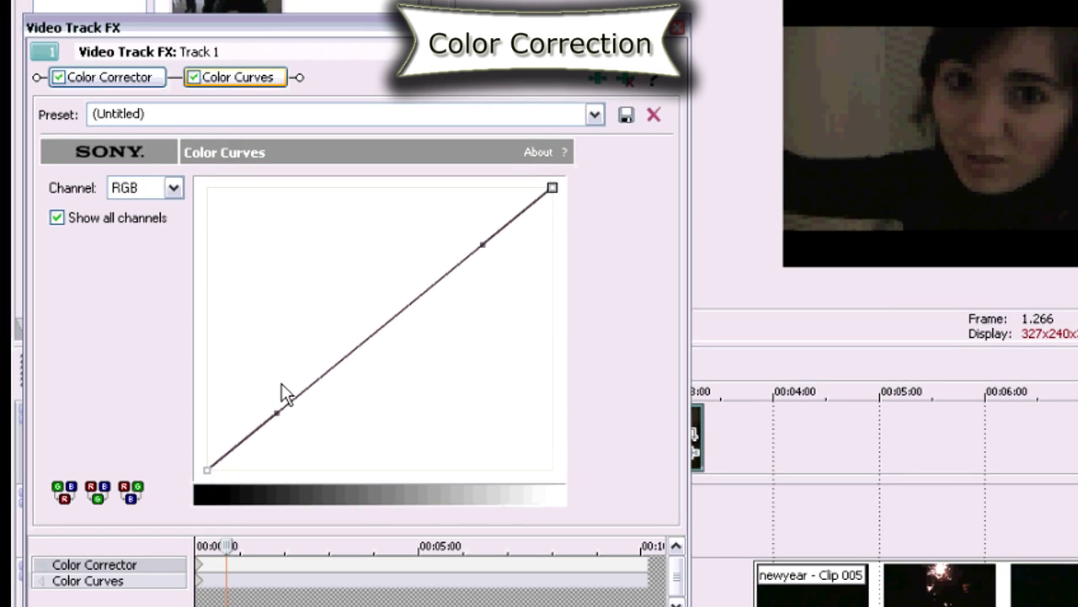
Step: Show the luminance histogram and steepen track 1's curve: black point right, upper point raised
key("ctrl+alt+4")
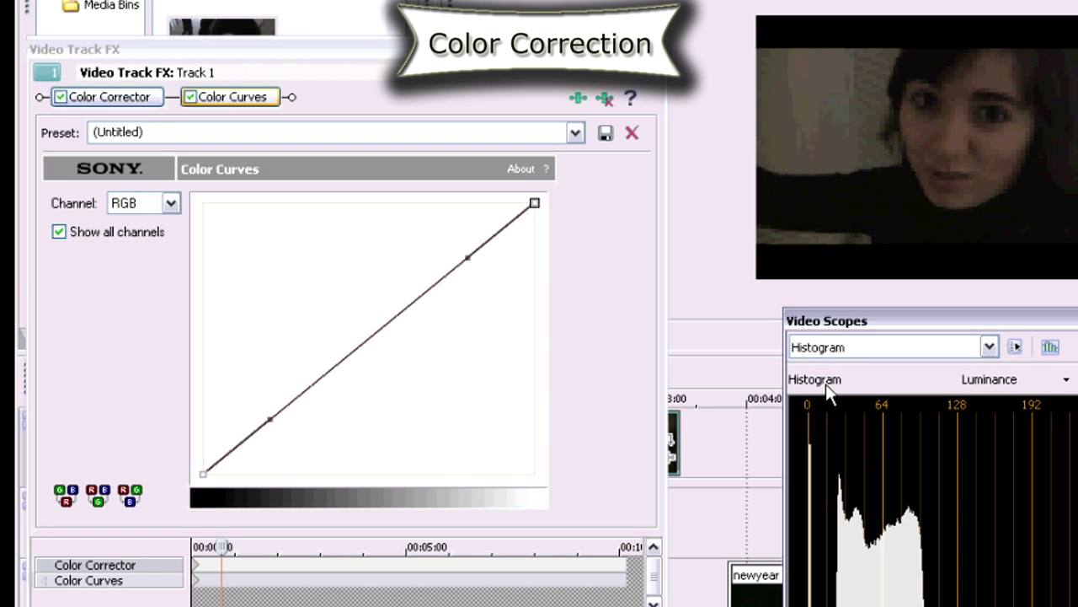
left_click(220, 462)
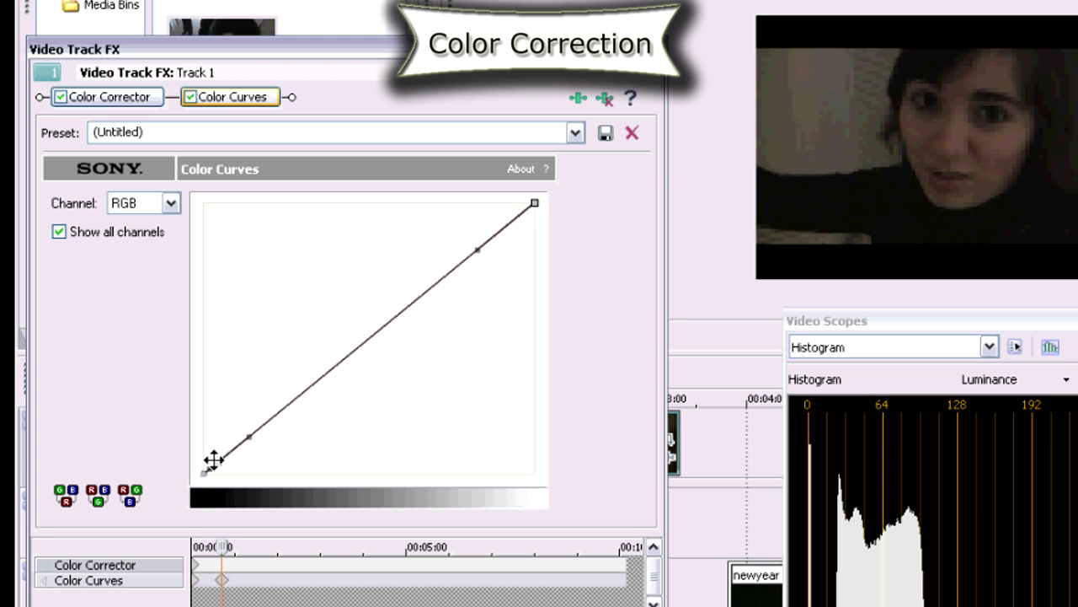
left_click_drag(219, 465, 231, 465)
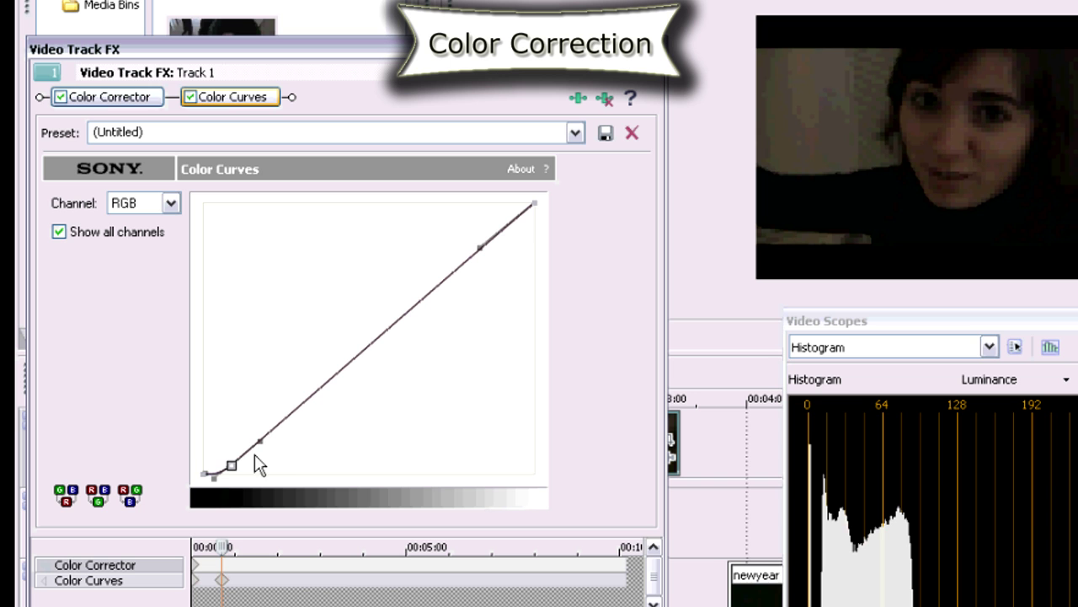
left_click_drag(231, 470, 247, 468)
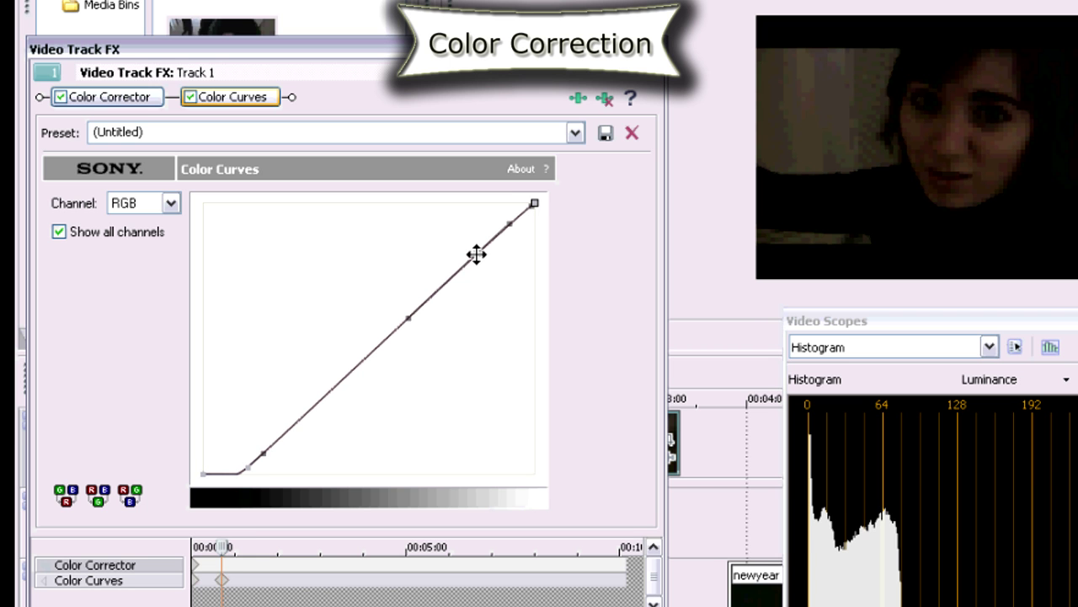
left_click_drag(477, 255, 339, 220)
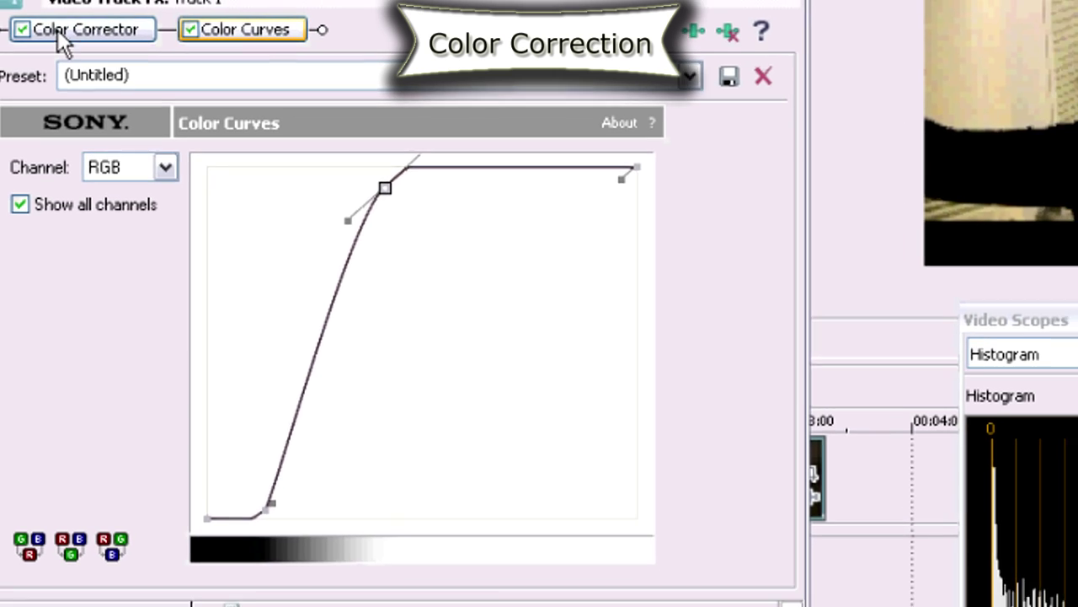
left_click(84, 30)
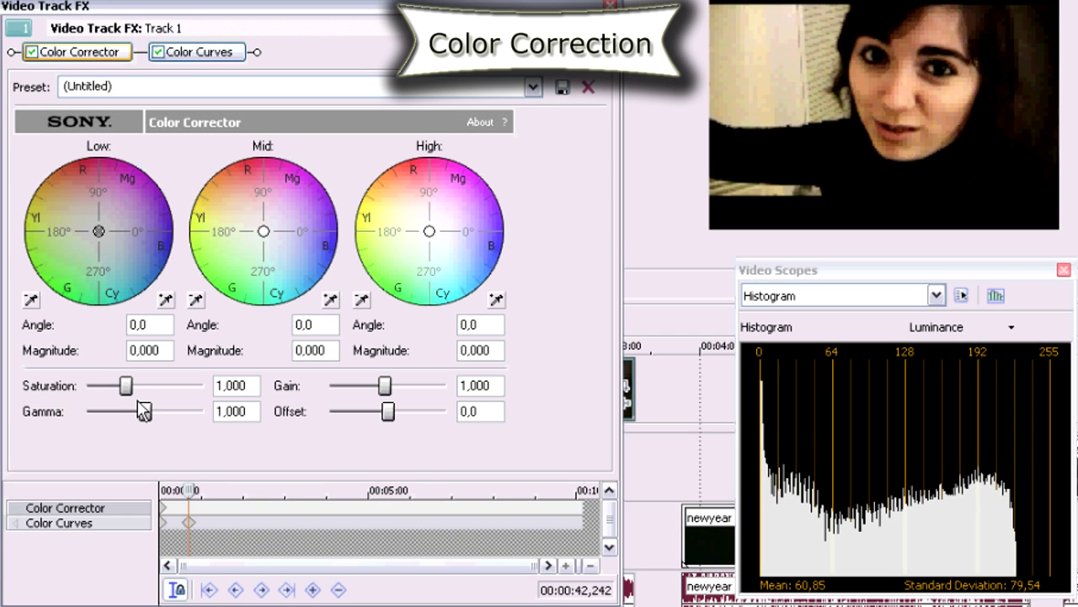
Step: Drag track 1's Color Corrector saturation slider up toward 1,583
left_click_drag(127, 387, 150, 413)
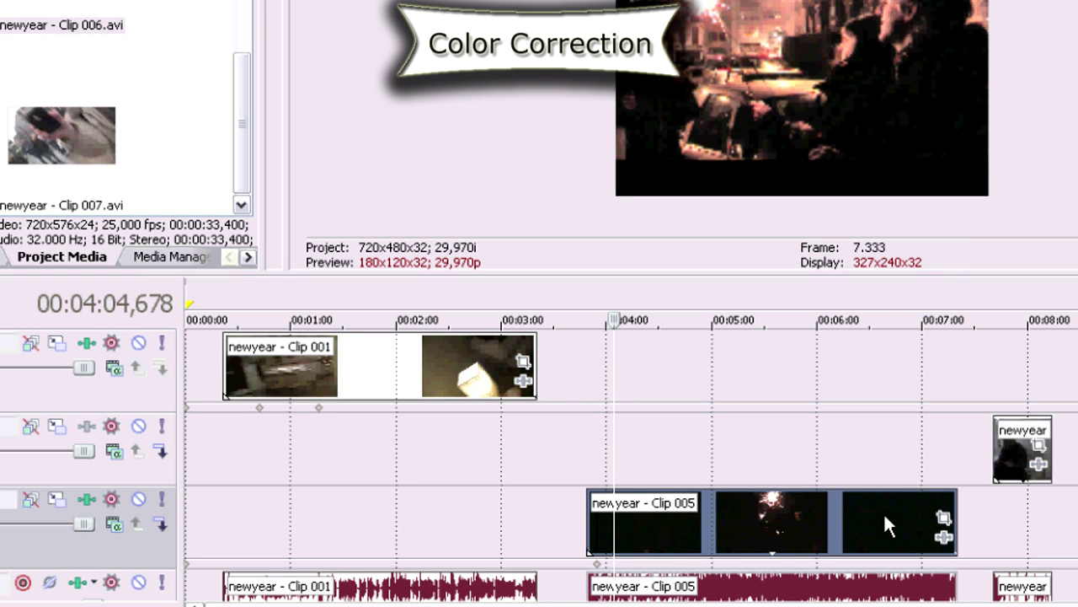
Step: Select the newyear clip and add Sony Color Curves and Color Corrector to track 2
left_click(991, 441)
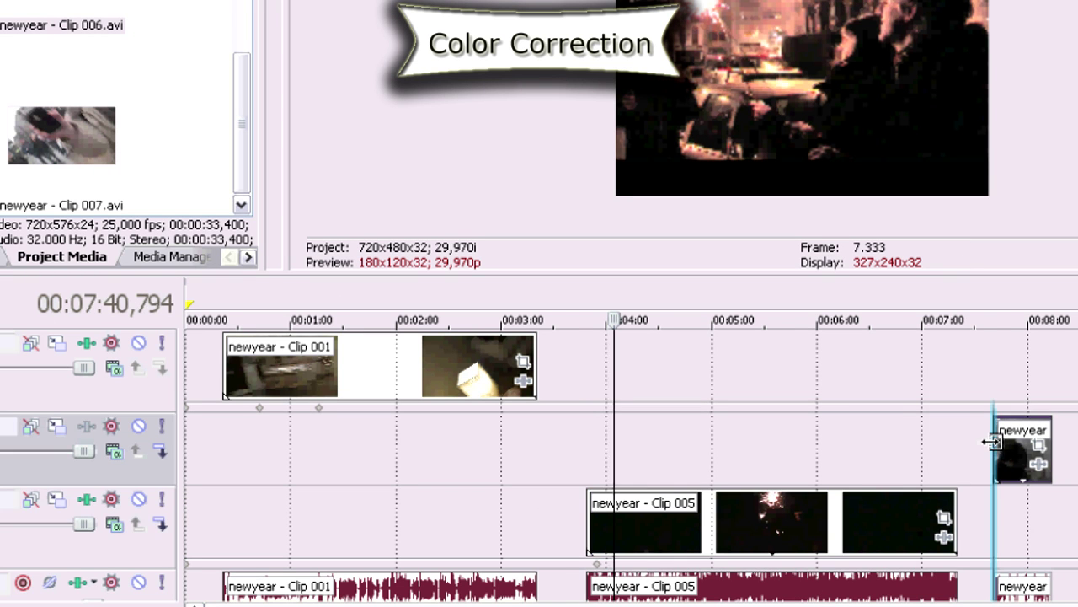
key("space")
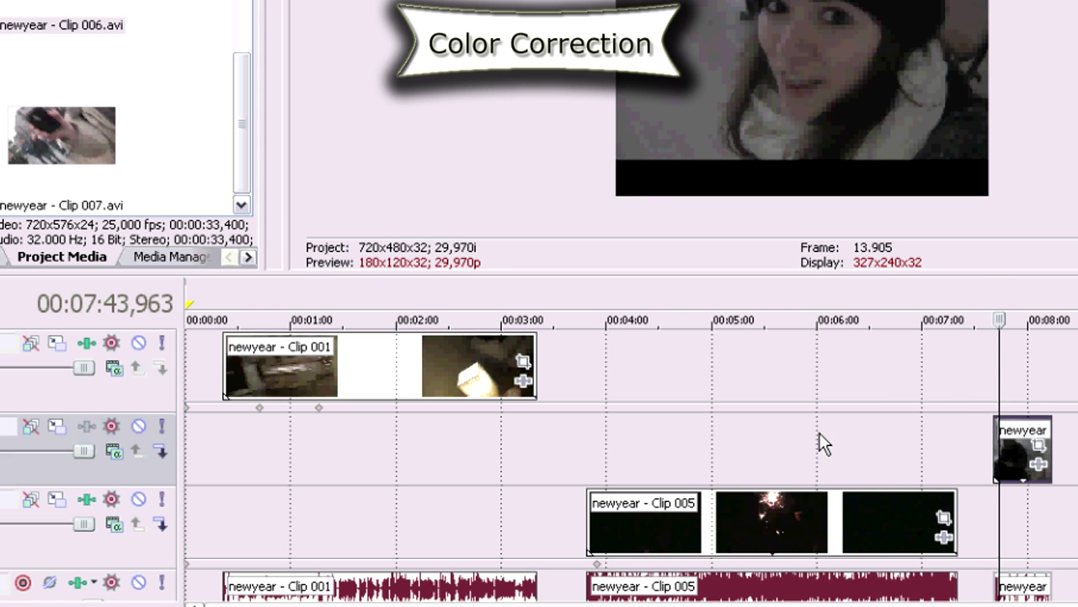
left_click(88, 427)
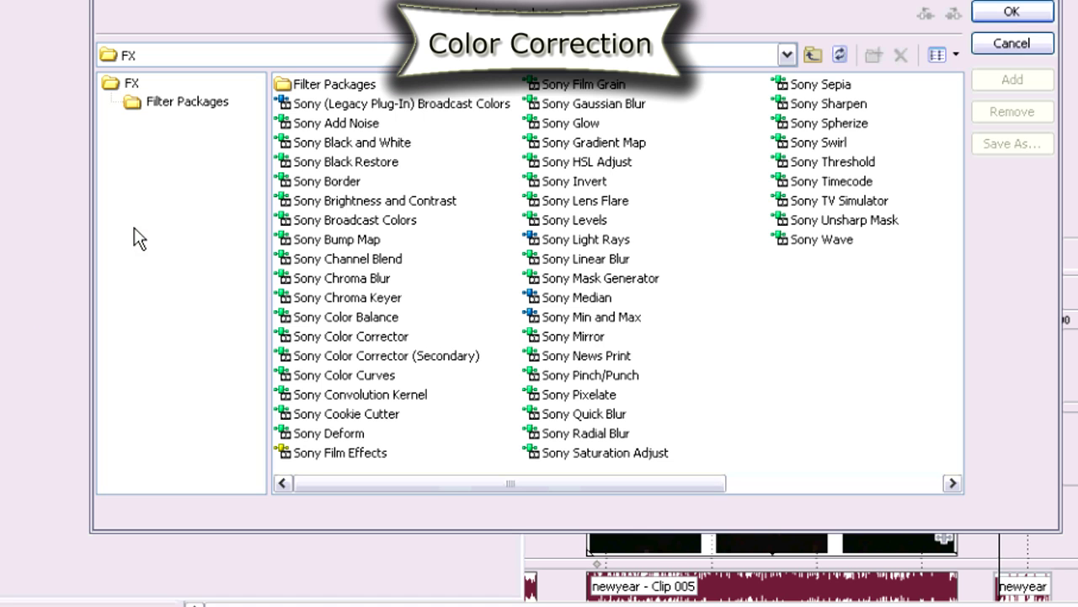
double_click(364, 379)
double_click(359, 338)
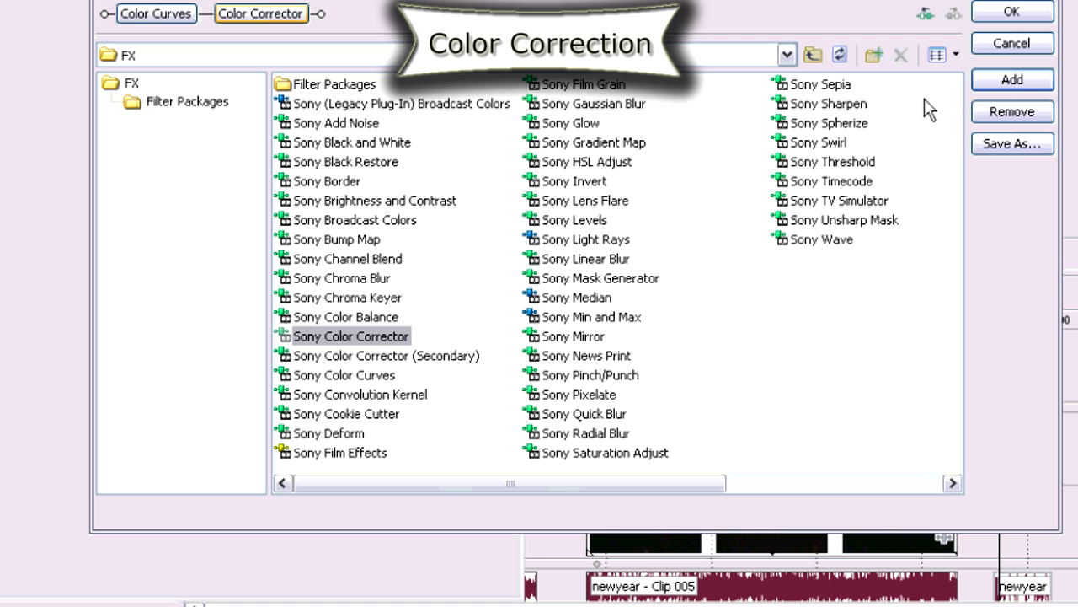
left_click(1010, 13)
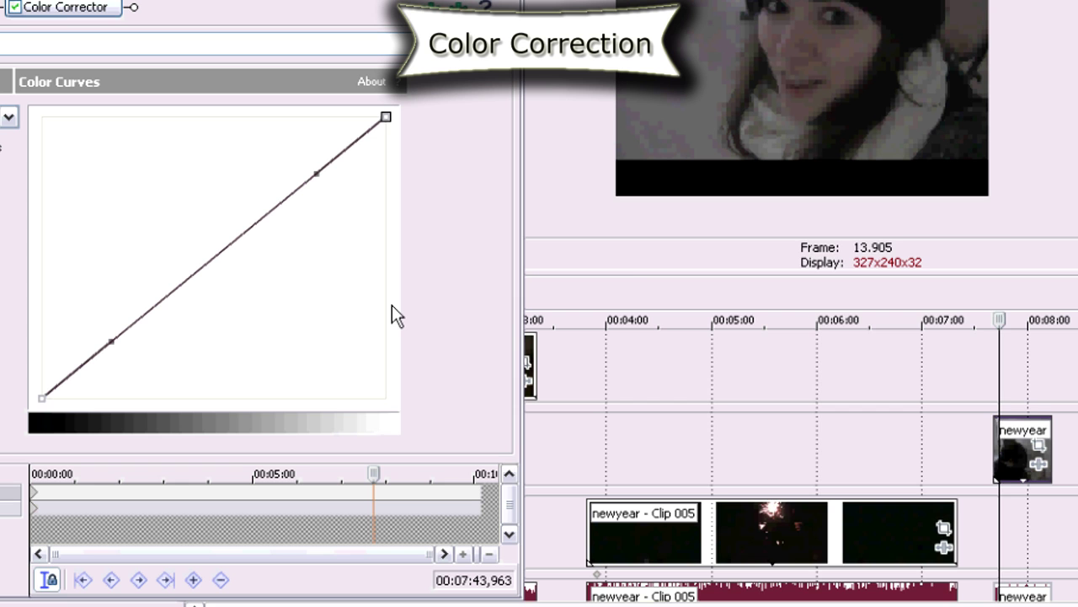
Step: Show the histogram, drag track 2's black point right and raise an upper curve point
key("ctrl+alt+4")
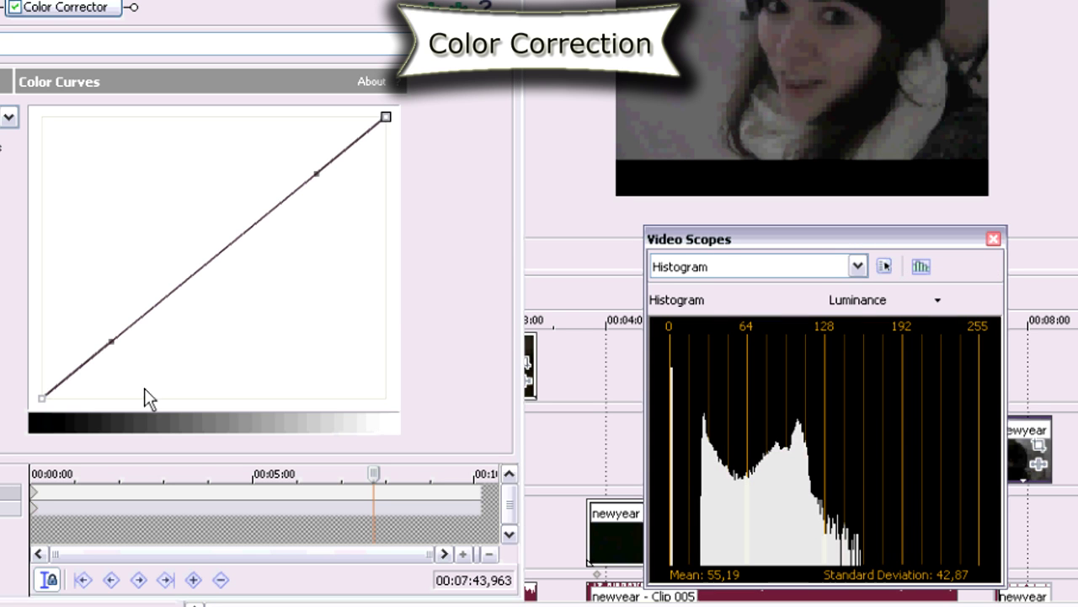
left_click(60, 394)
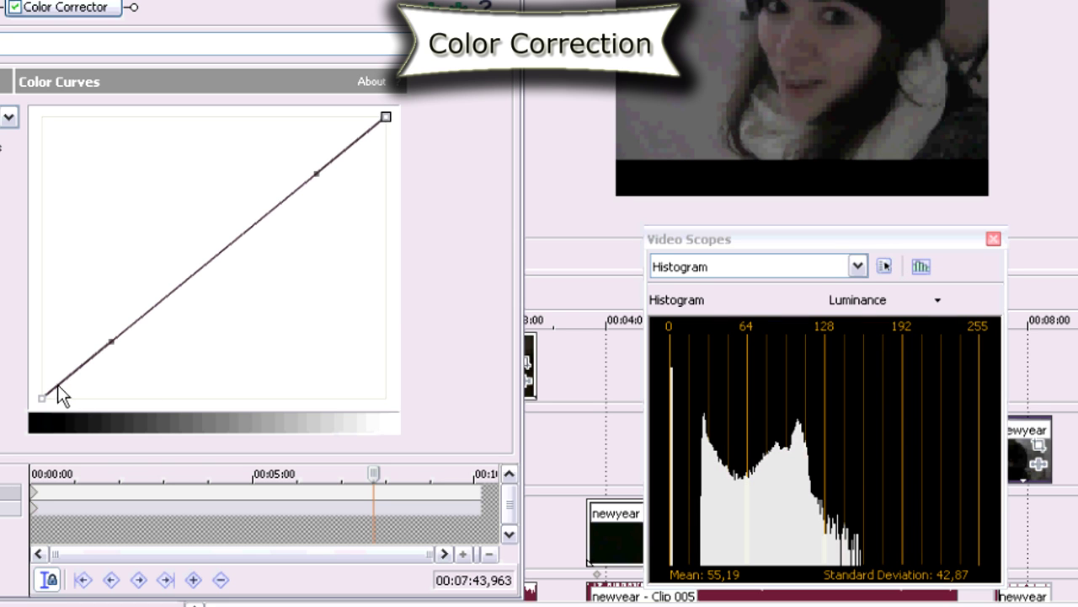
left_click_drag(57, 384, 80, 391)
left_click_drag(335, 160, 231, 144)
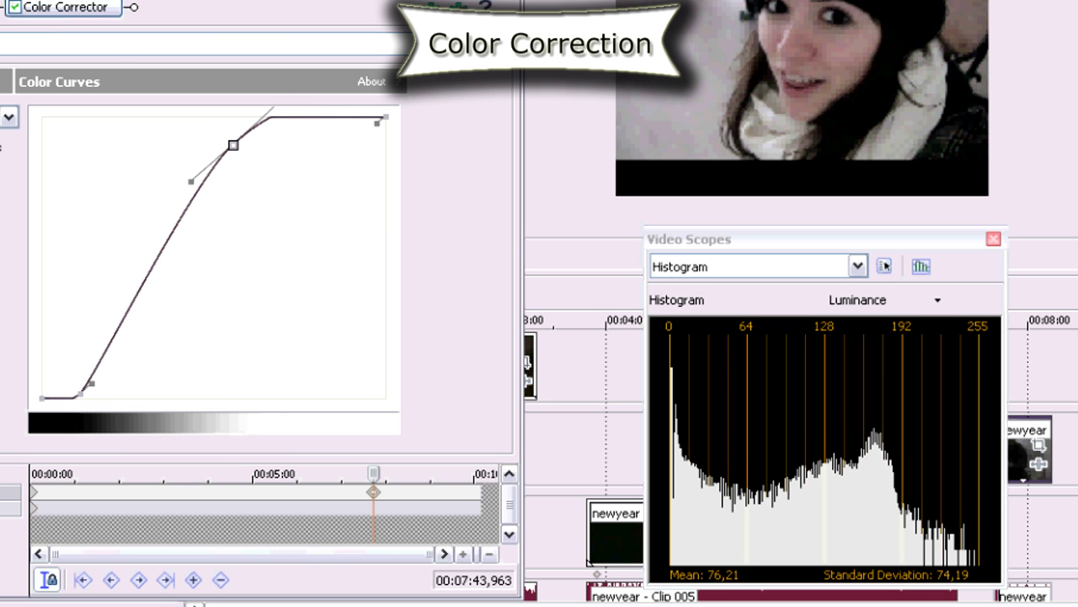
left_click(71, 10)
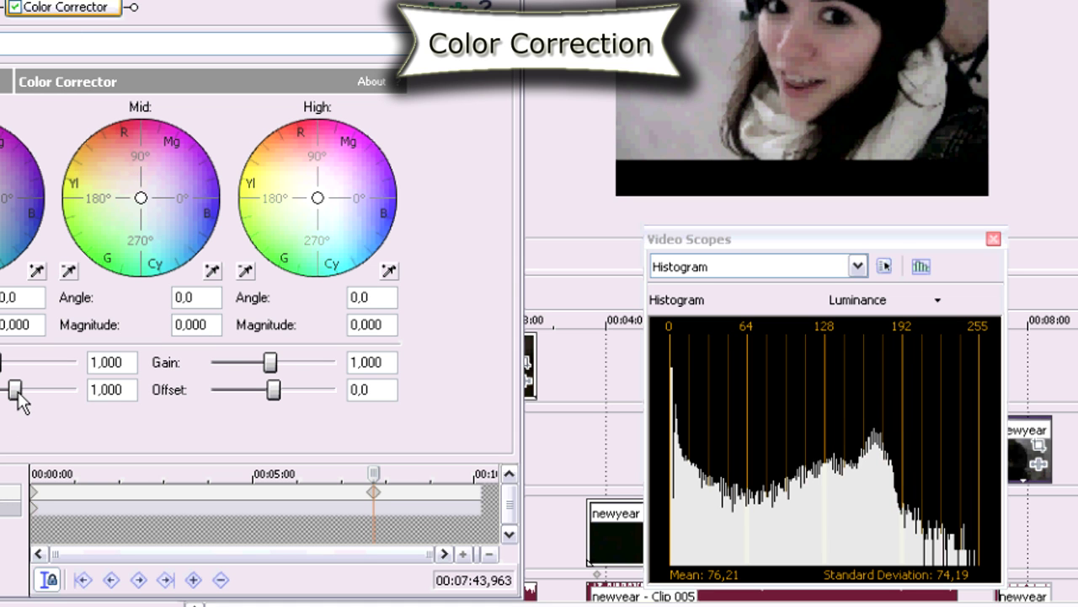
Step: Raise track 2's gamma to 1,277 and close the luminance histogram
mouse_move(17, 390)
left_mouse_down()
mouse_move(35, 391)
mouse_move(27, 373)
left_mouse_up()
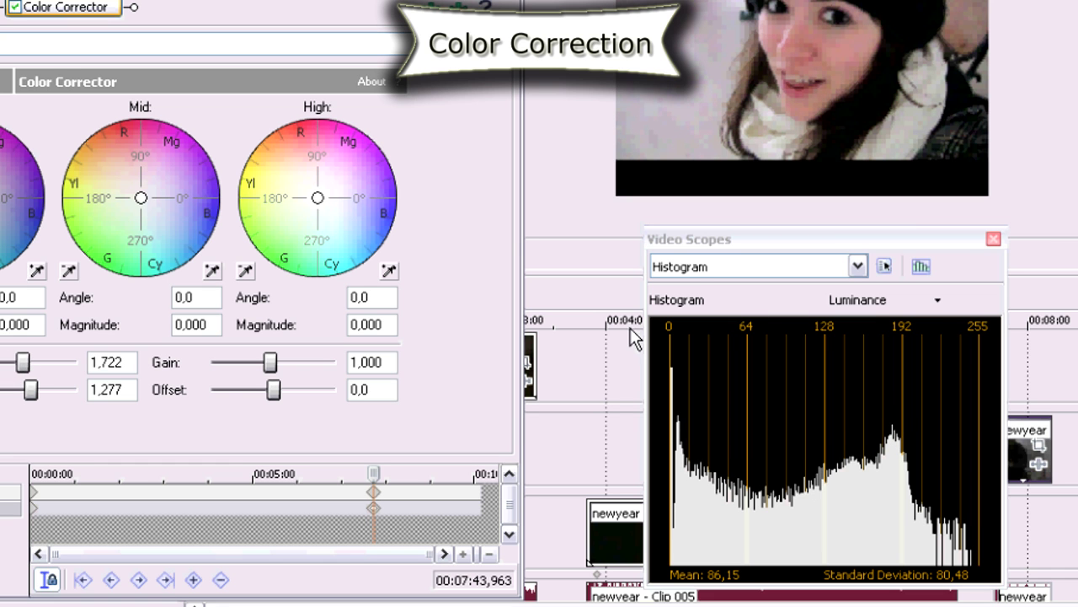
left_click(995, 241)
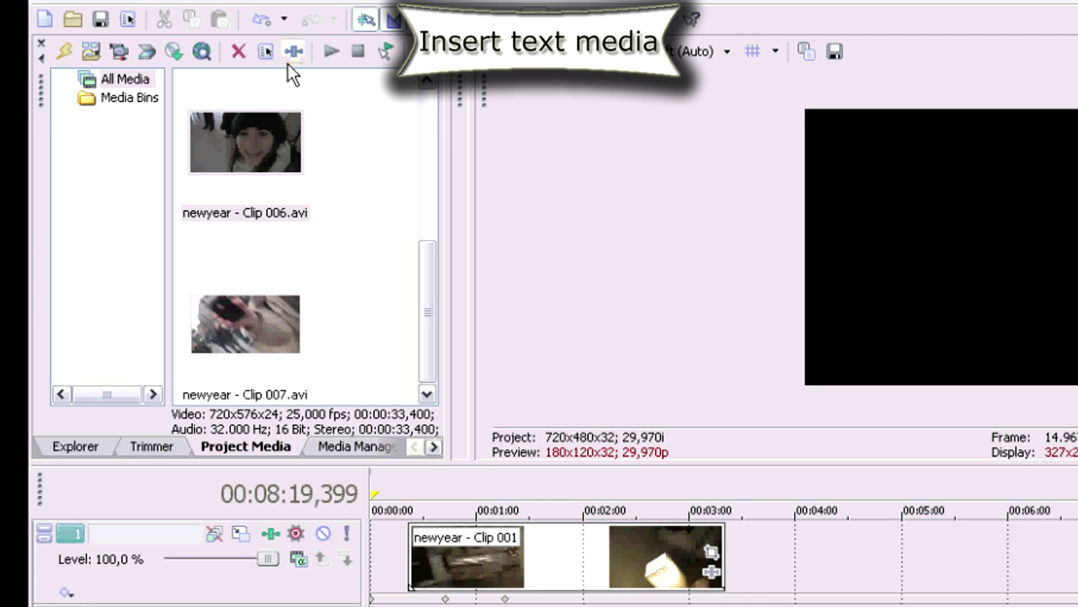
Step: Insert a text media reading 'Thanks for watching!' at font size 28
left_click(158, 2)
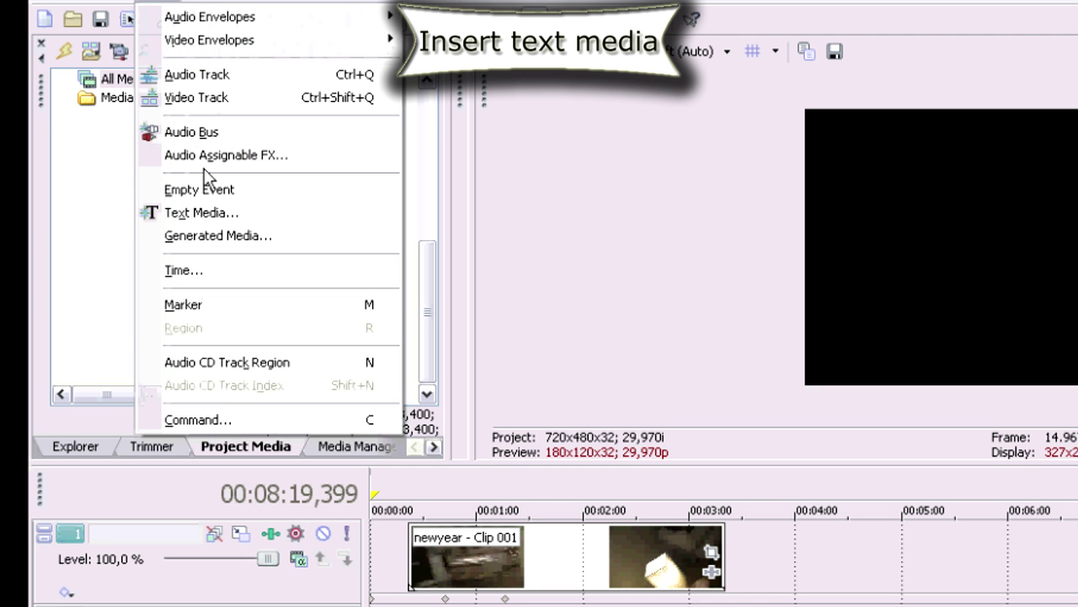
left_click(207, 217)
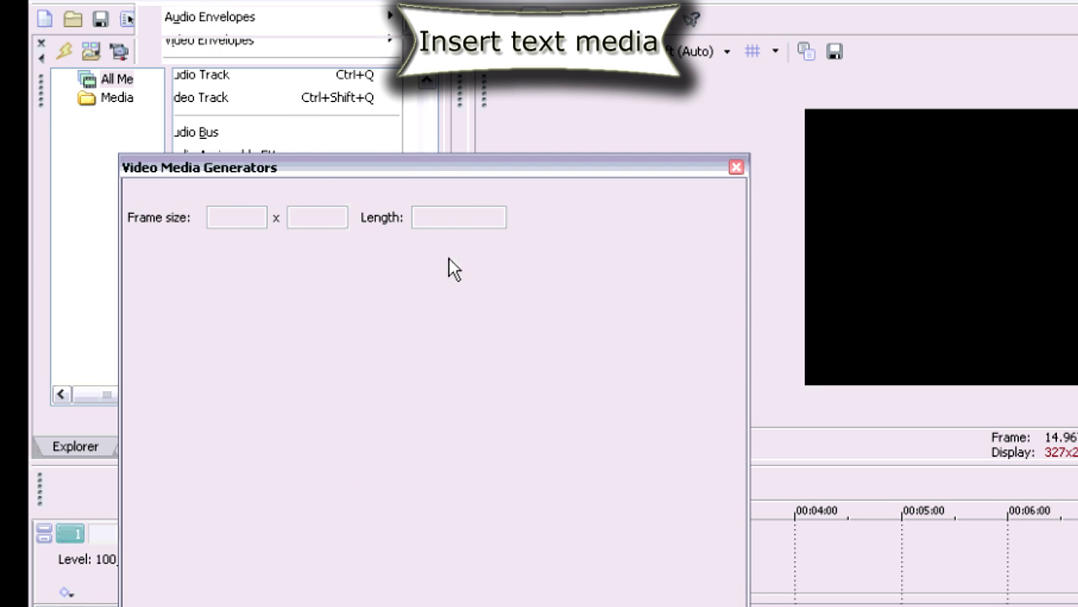
left_click_drag(565, 586, 200, 356)
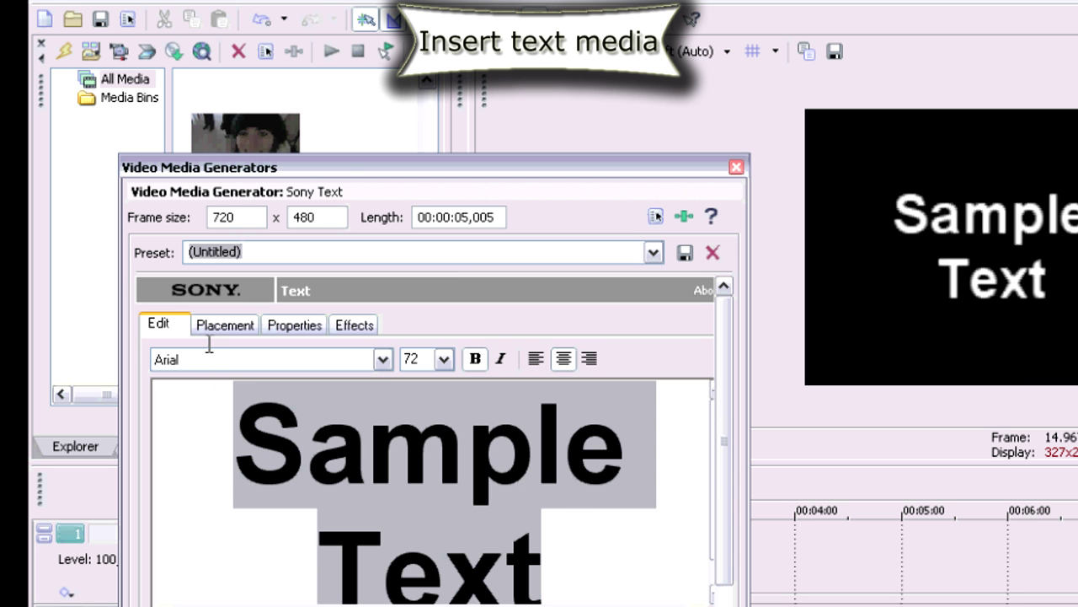
type("Thanks for")
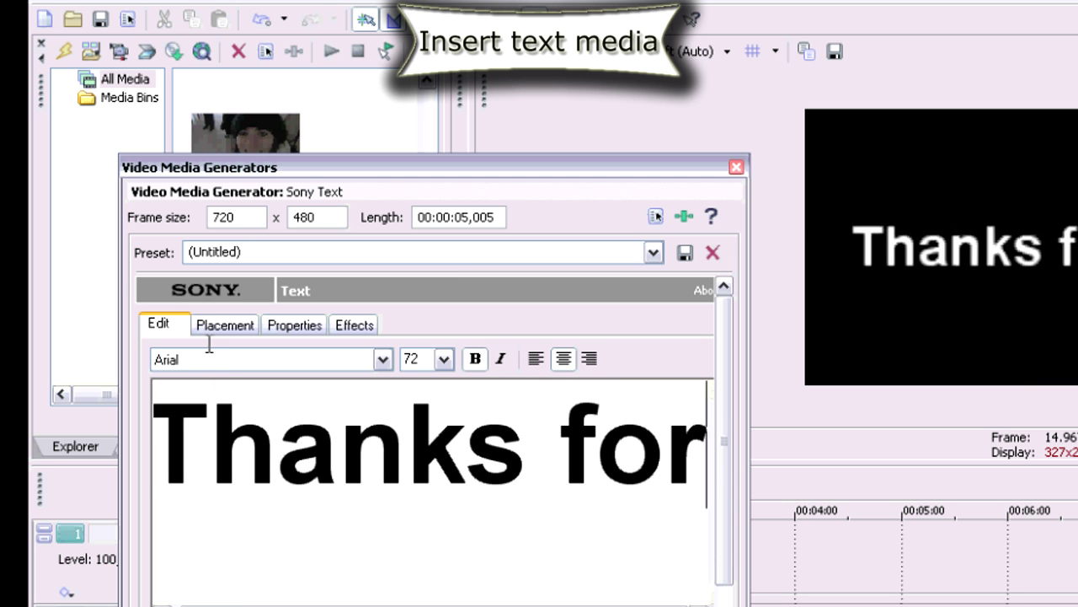
type(" watching!")
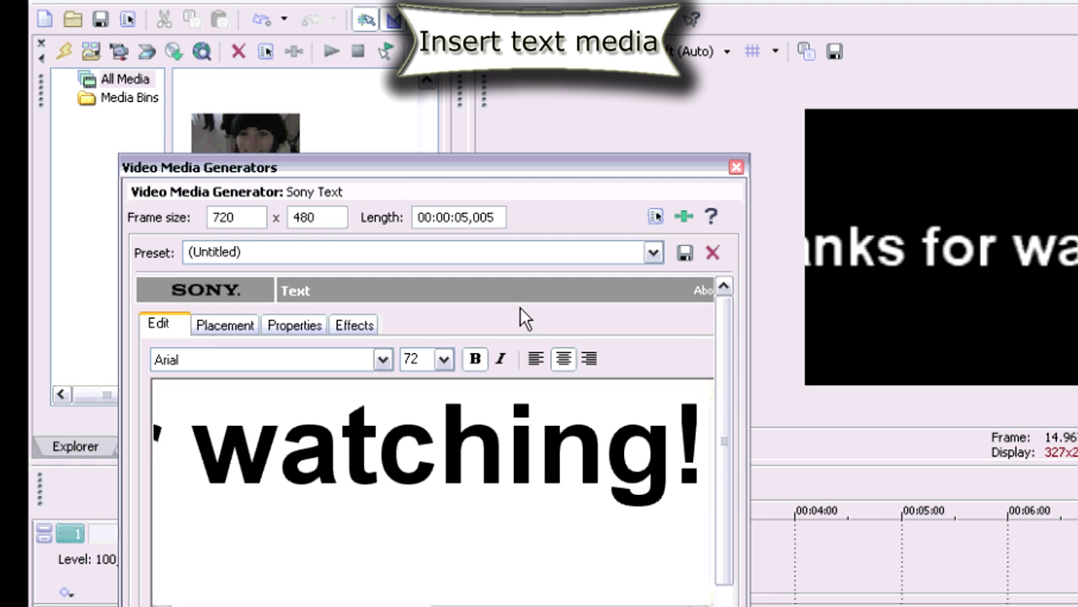
left_click_drag(672, 458, 30, 354)
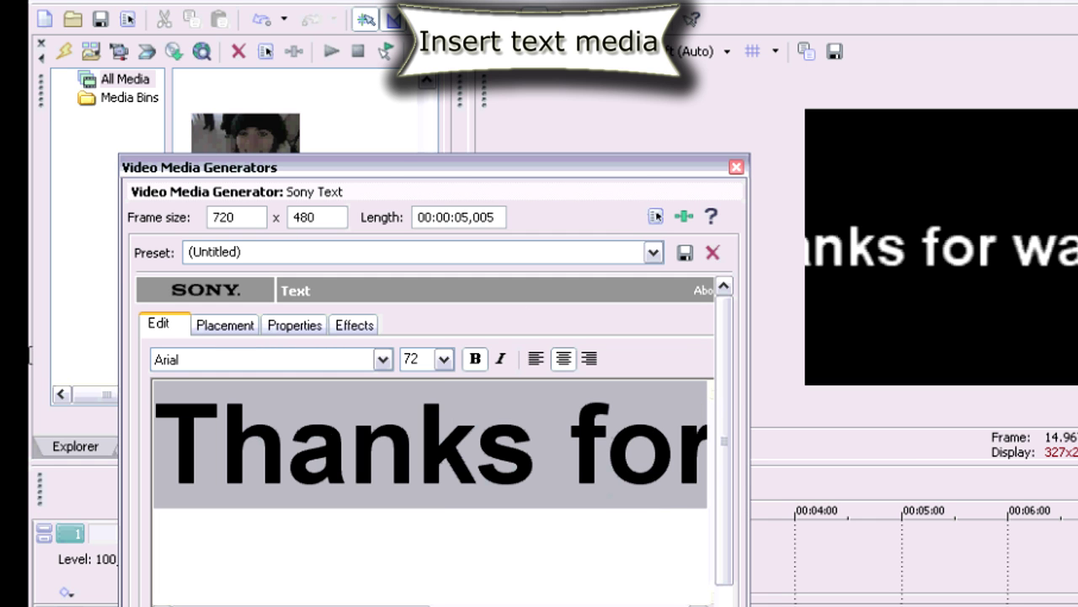
left_click(444, 359)
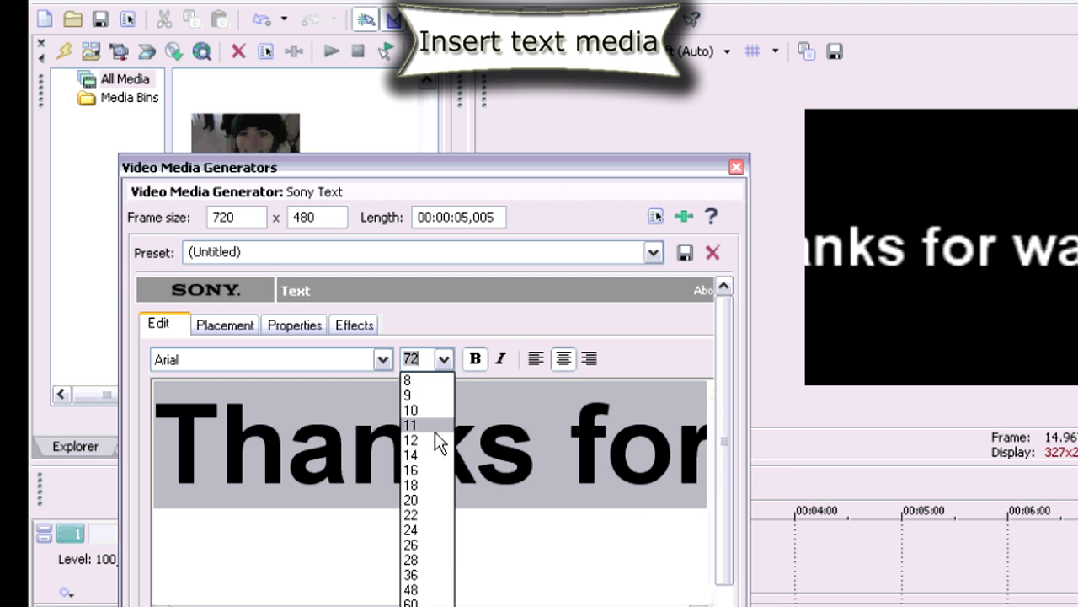
left_click(431, 565)
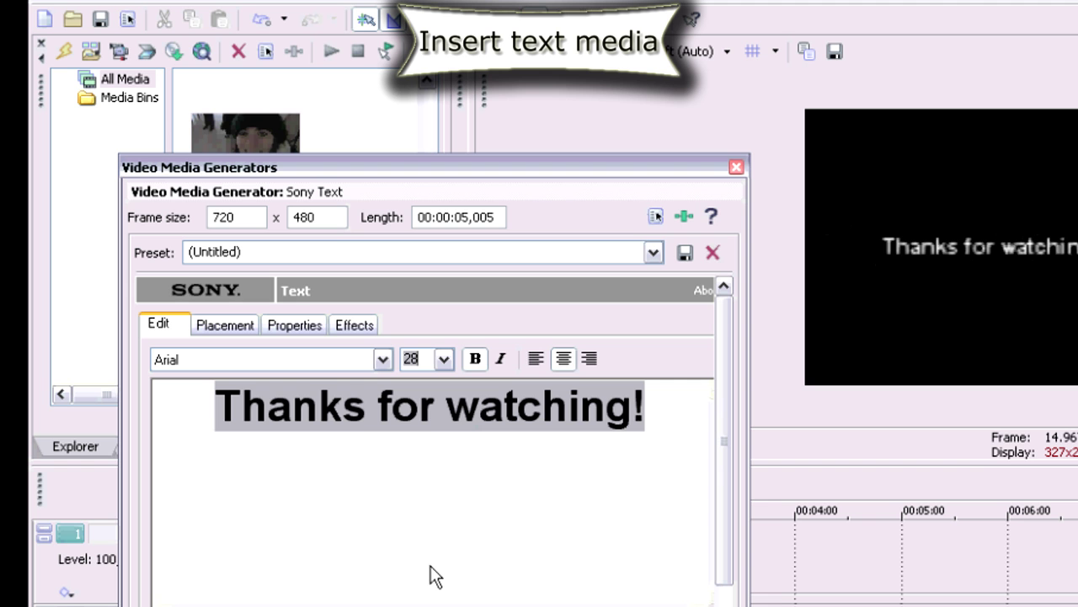
Step: Give the title a yellow 0.154 outline and a drop shadow
left_click(353, 329)
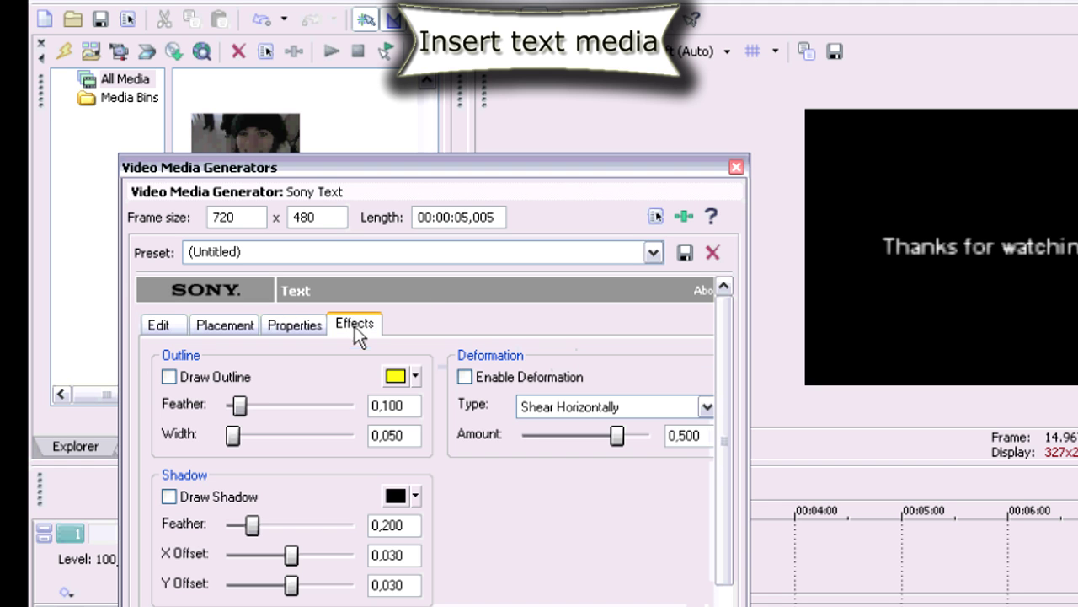
mouse_move(241, 413)
left_mouse_down()
mouse_move(273, 412)
mouse_move(219, 413)
mouse_move(306, 422)
left_mouse_up()
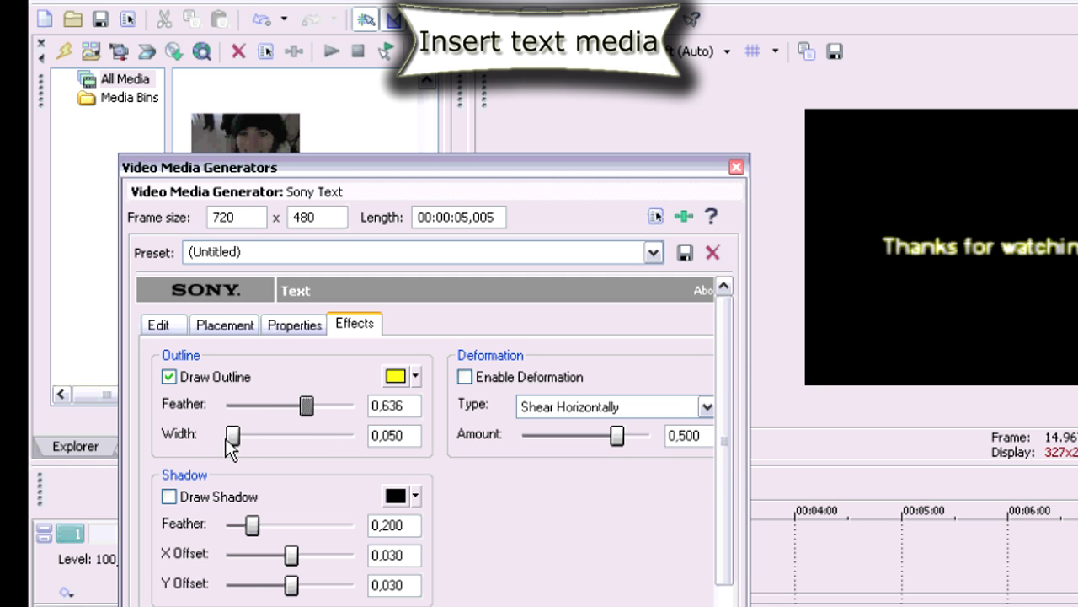
left_click_drag(226, 439, 243, 438)
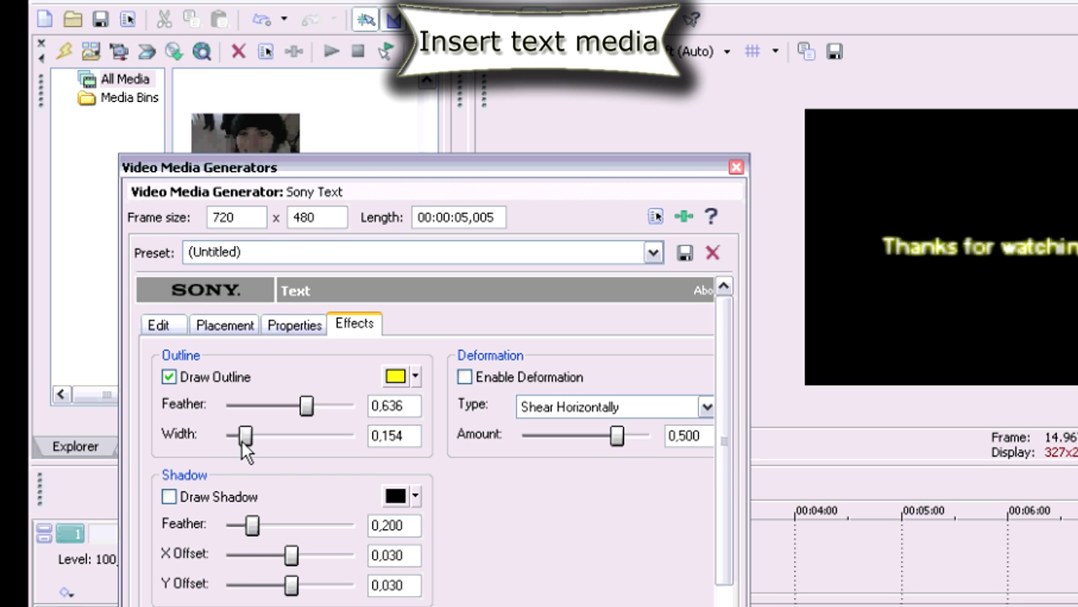
mouse_move(253, 526)
left_mouse_down()
mouse_move(284, 528)
mouse_move(221, 529)
left_mouse_up()
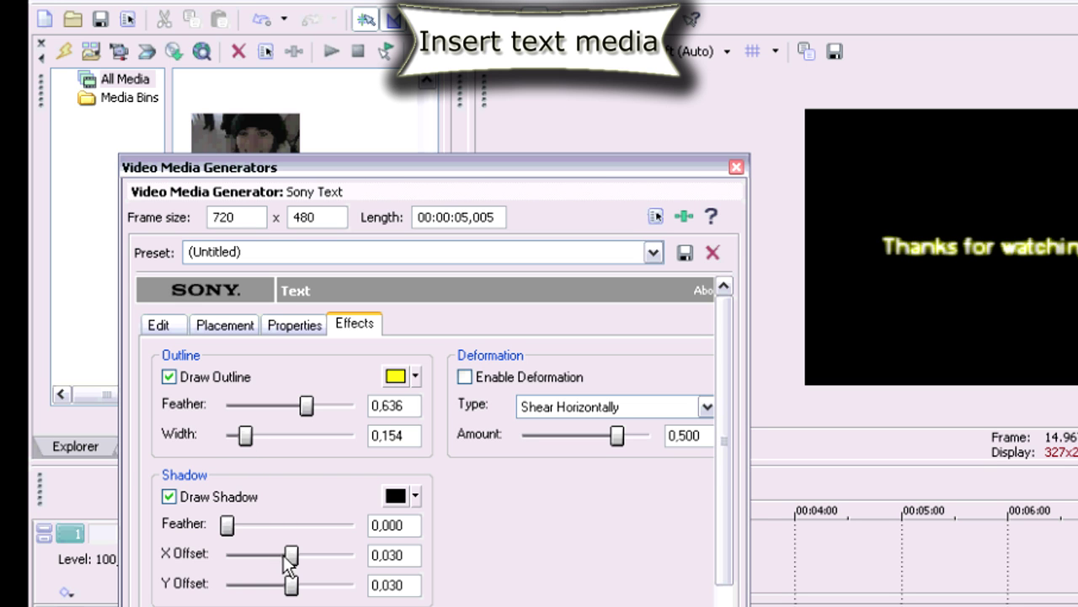
left_click(294, 330)
Step: Keep the title's text placement as Free Form and view its colour properties
left_click(226, 330)
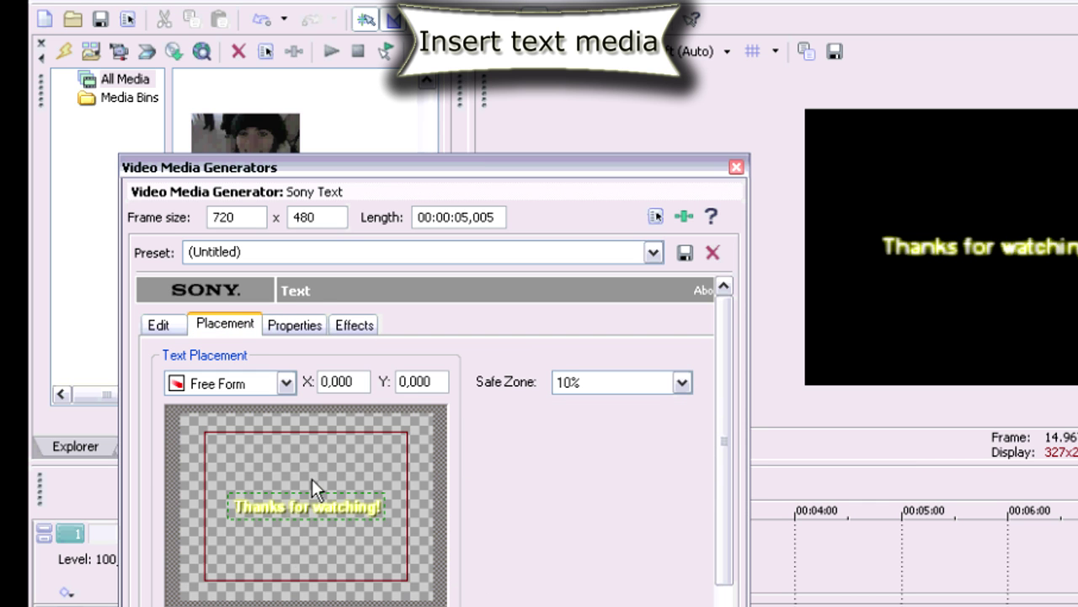
left_click(285, 384)
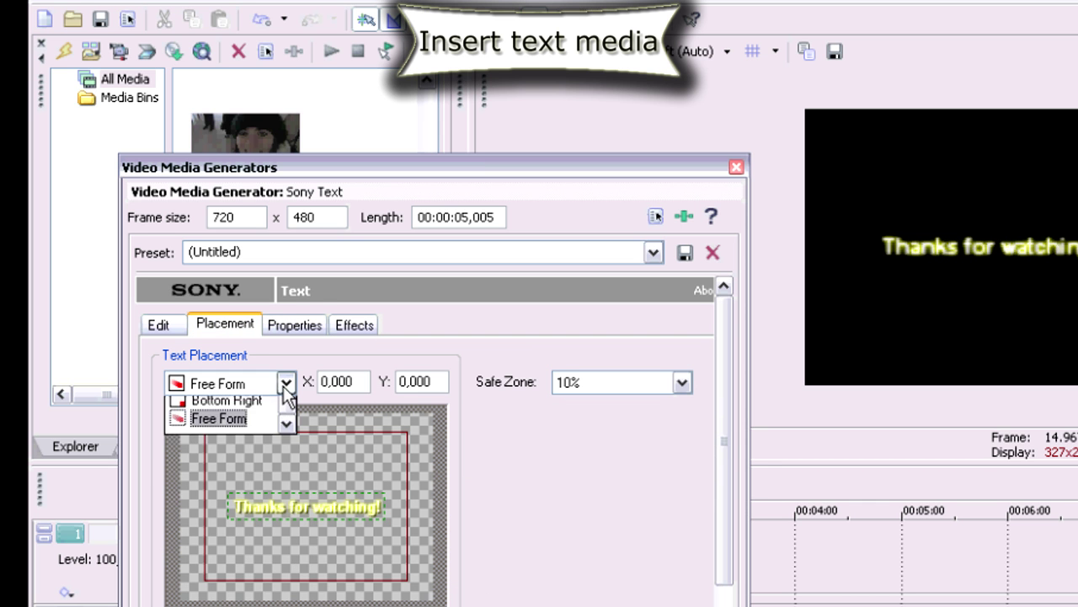
left_click(294, 324)
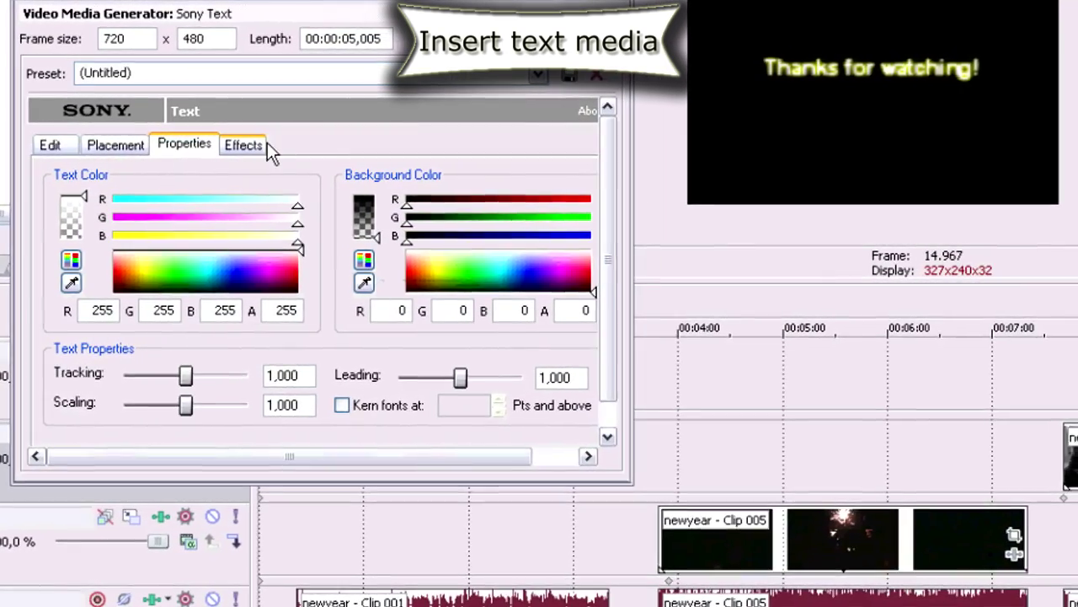
Step: Move the title event onto the top track at the end of Clip 006
left_click(601, 12)
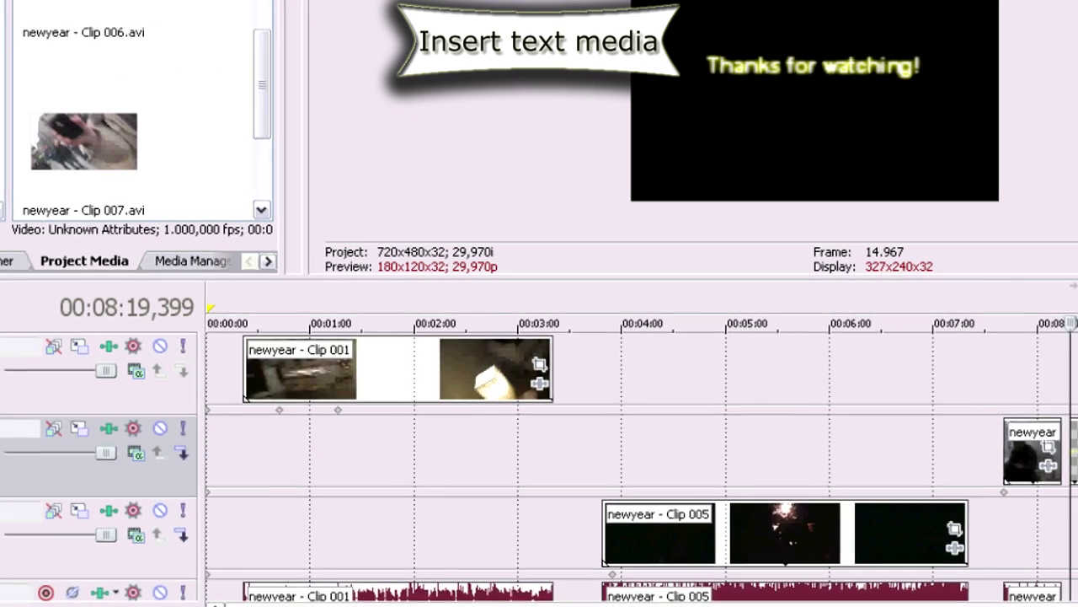
scroll(975, 494, "up", 5)
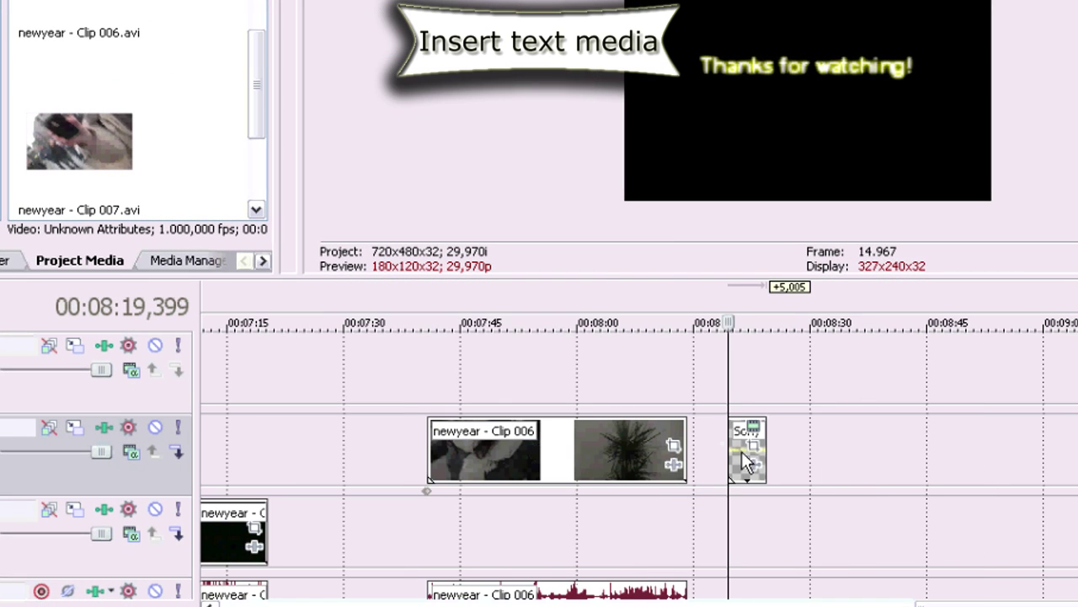
left_click_drag(741, 449, 654, 371)
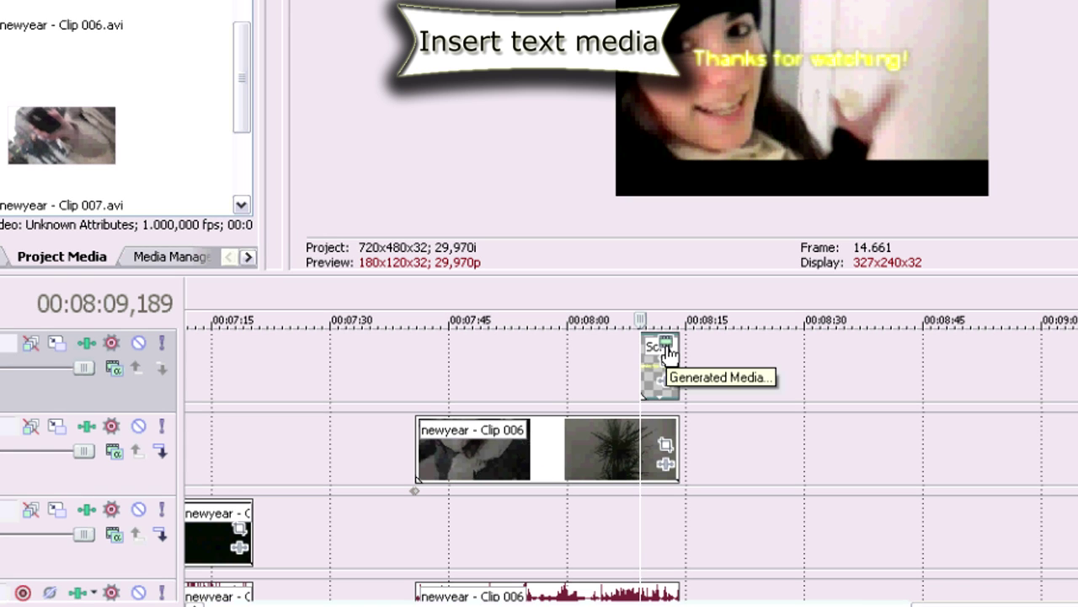
Step: Reposition the 'Thanks for watching!' text toward the lower right of the frame
left_click(666, 347)
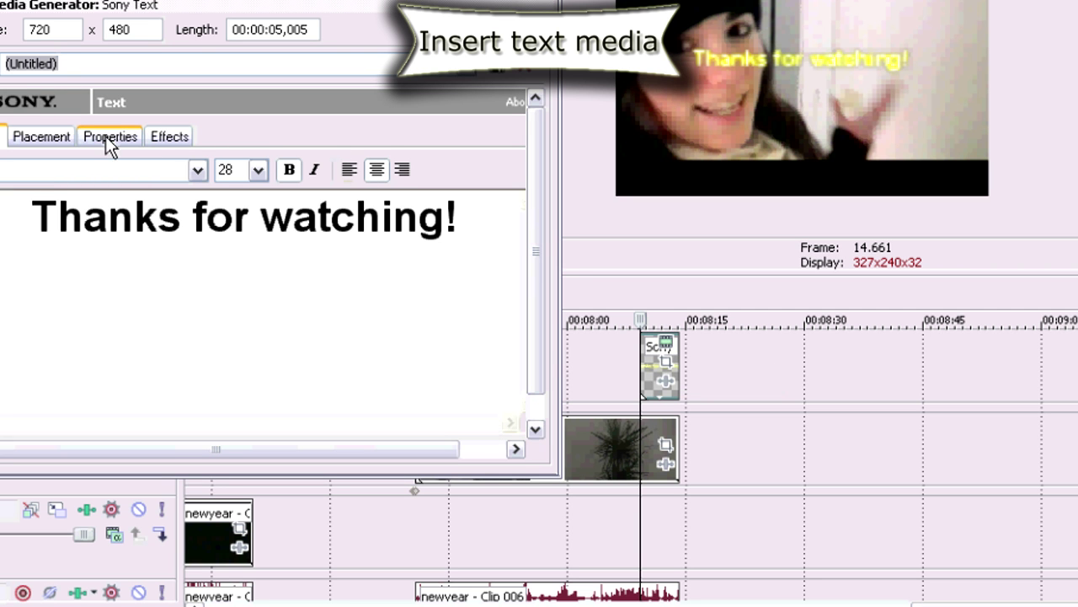
left_click(44, 137)
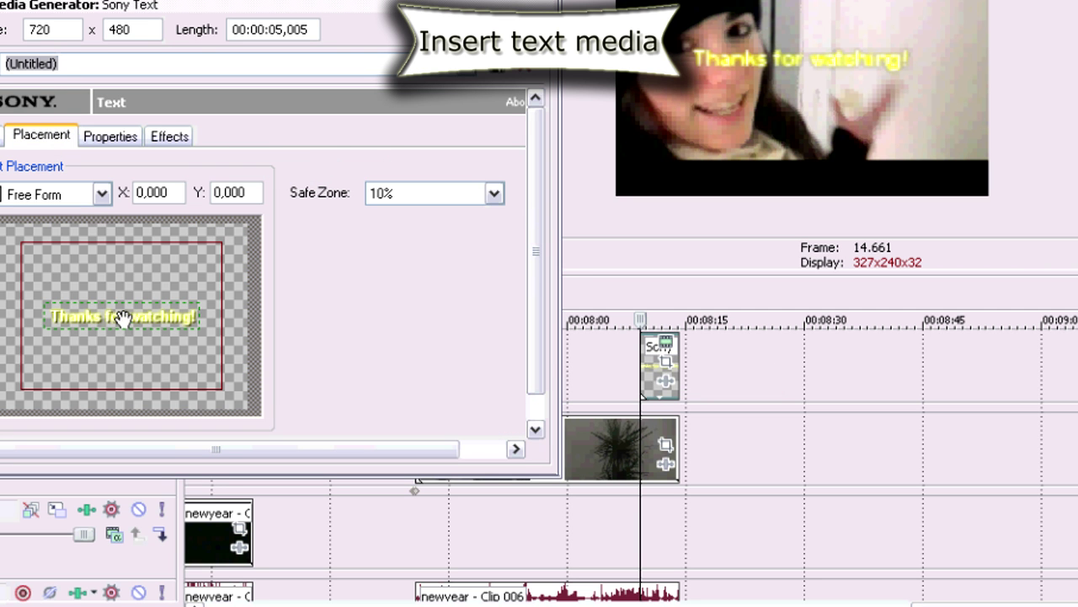
left_click_drag(125, 314, 147, 375)
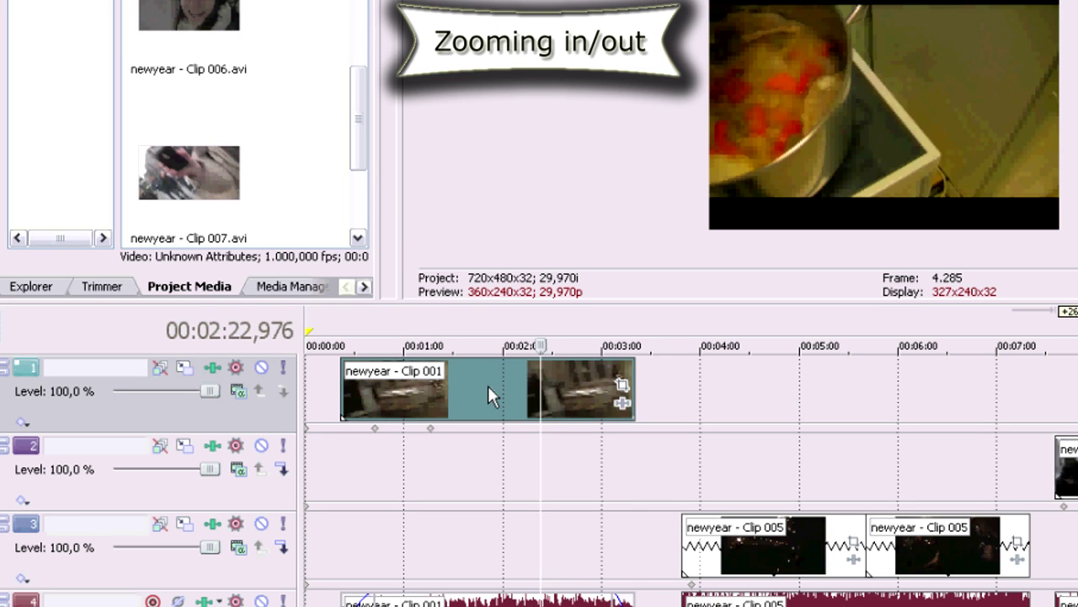
Step: Add a Pan/Crop keyframe on Clip 001 at 00:02:39,226, zooming the frame to 616x470
left_click(488, 385)
left_click(568, 394)
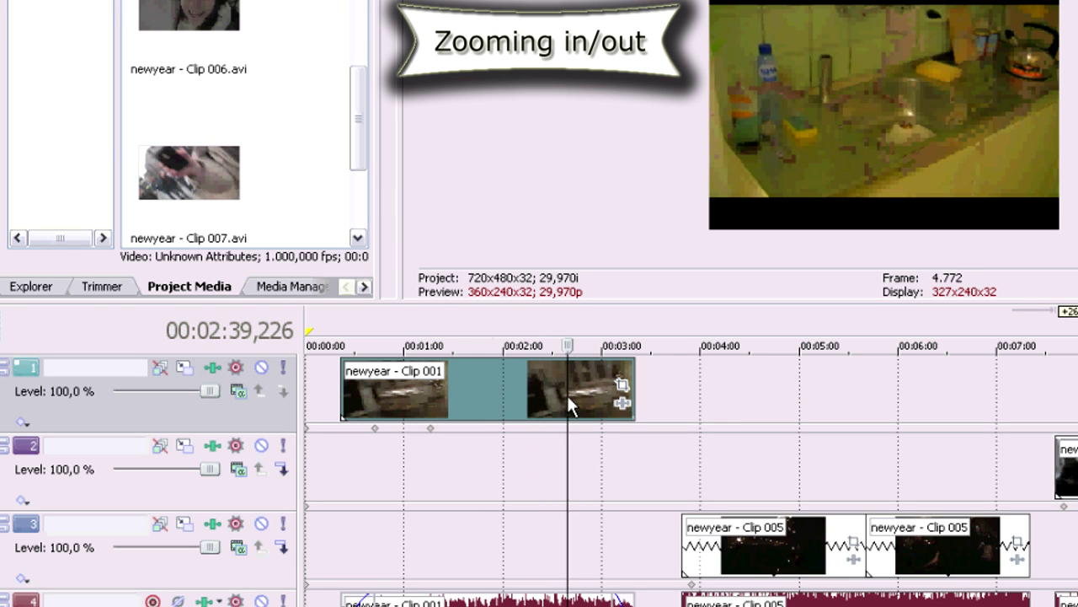
left_click(624, 388)
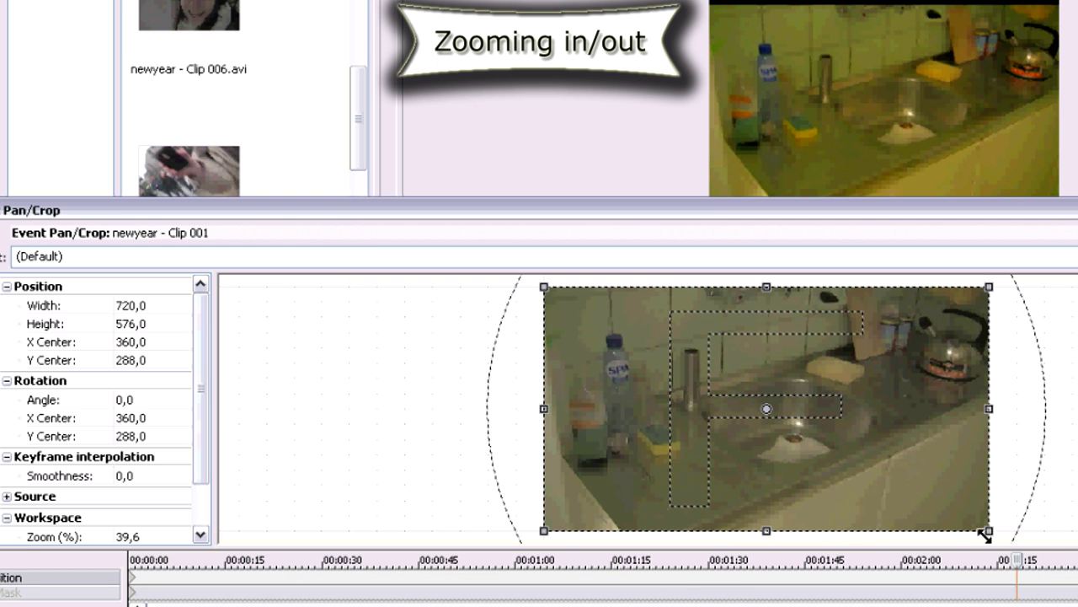
mouse_move(985, 533)
left_mouse_down()
mouse_move(871, 464)
mouse_move(1020, 525)
mouse_move(1077, 603)
mouse_move(987, 539)
left_mouse_up()
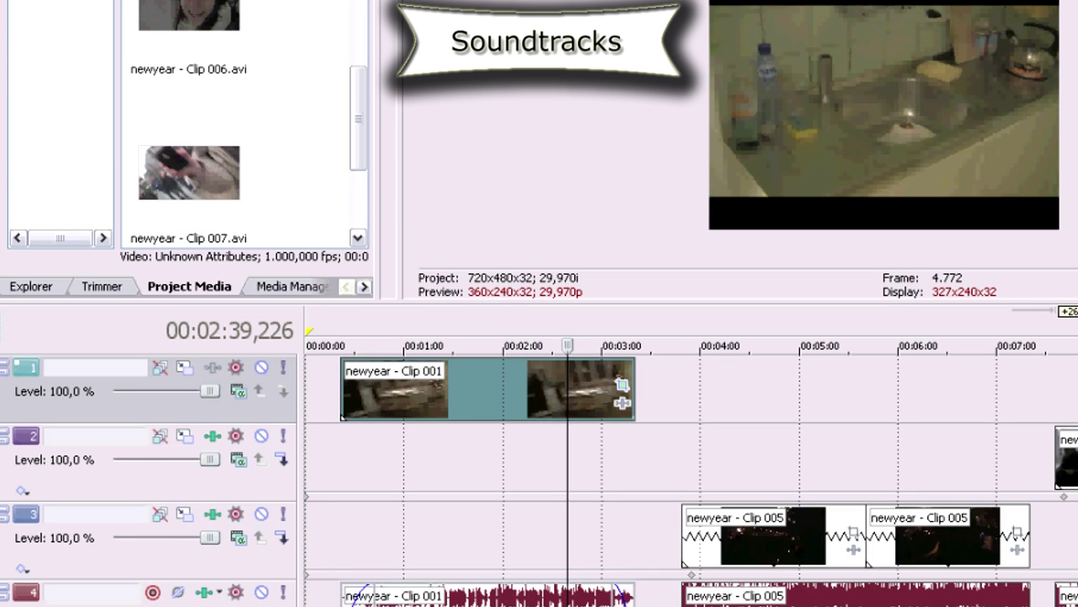
Step: Move Clip 001's audio onto a new audio track 5, placed later in the timeline
scroll(540, 472, "down", 3)
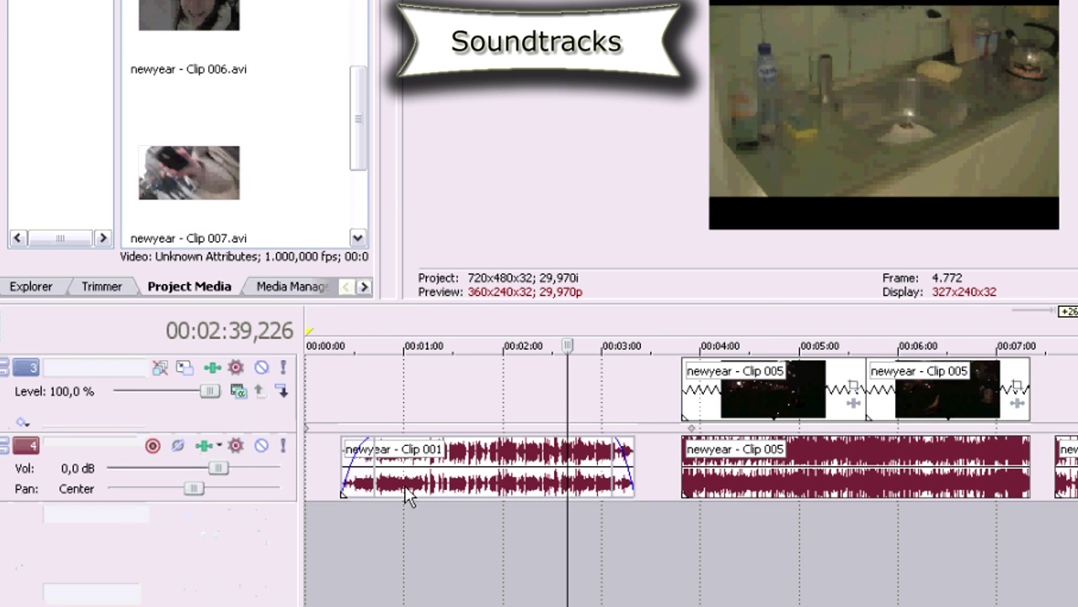
left_click_drag(471, 455, 568, 521)
left_click_drag(670, 546, 923, 539)
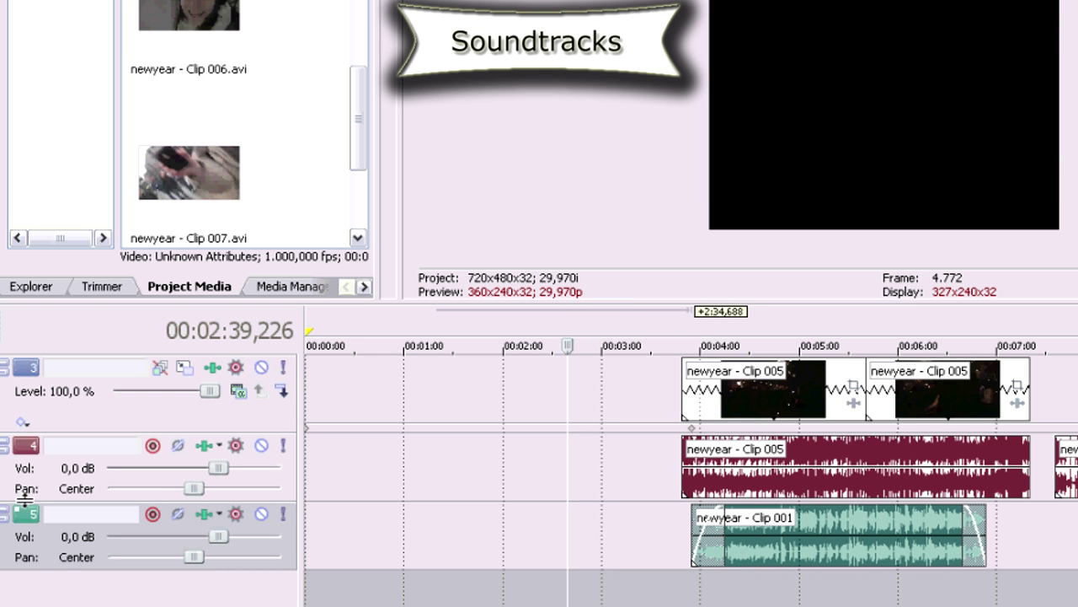
Step: Add a volume envelope to audio track 5 and pull it down to the minimum
right_click(58, 556)
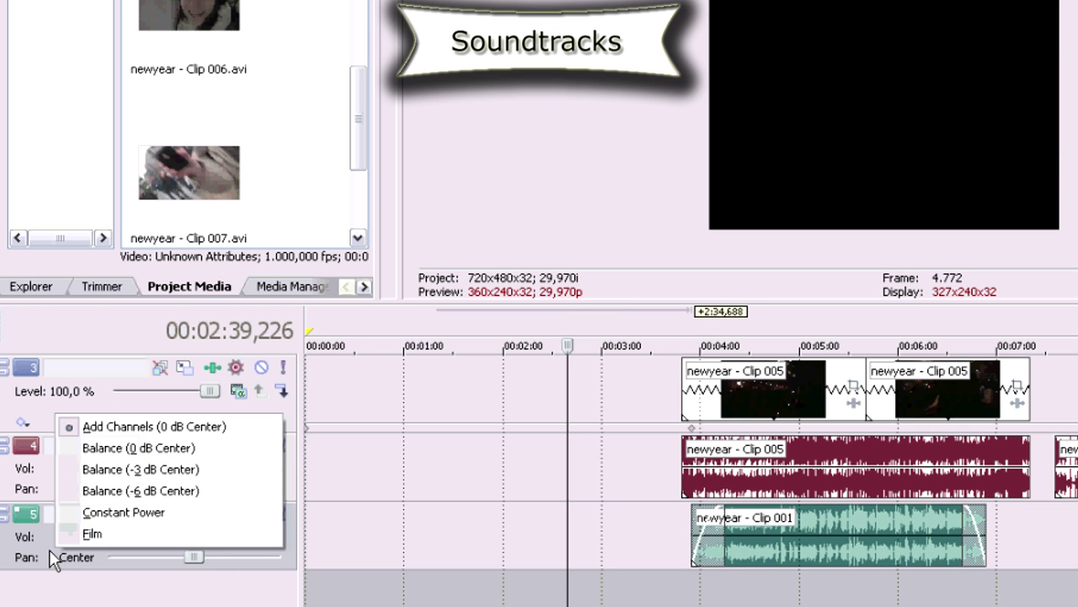
right_click(42, 556)
right_click(42, 556)
right_click(38, 557)
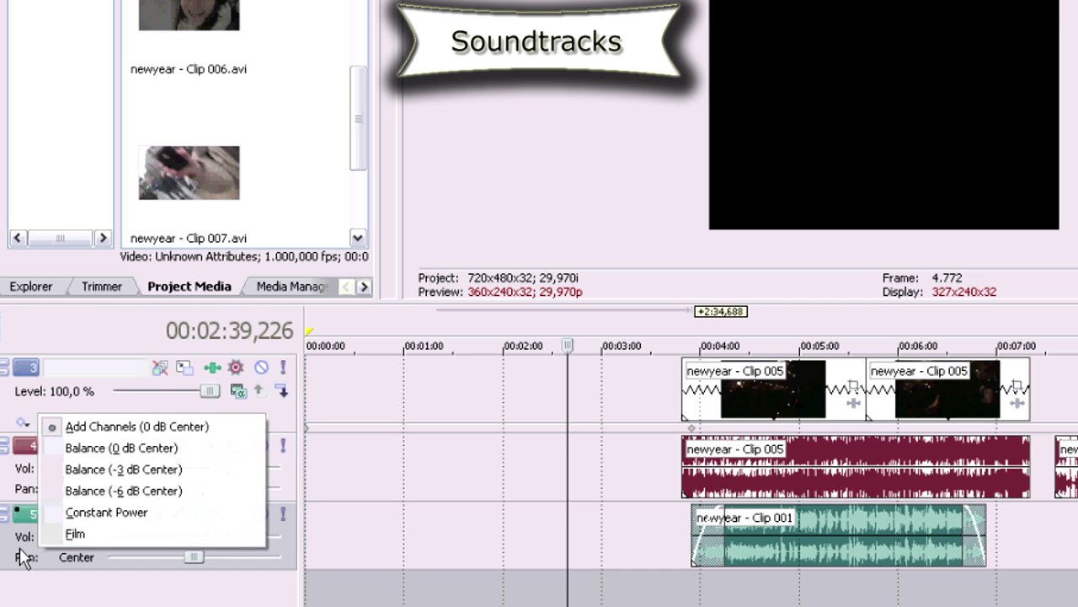
right_click(12, 547)
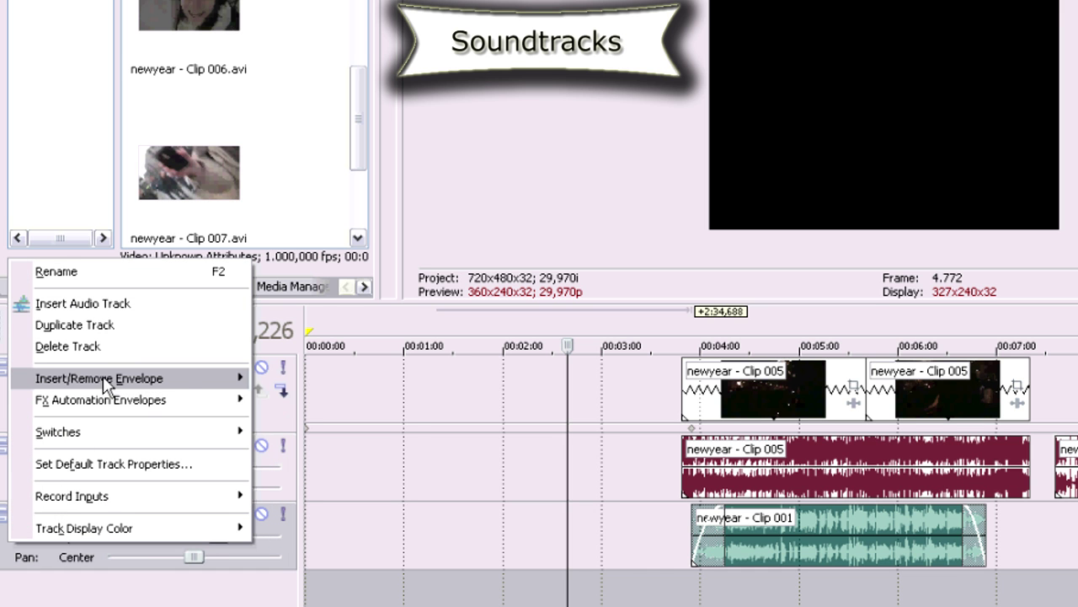
mouse_move(107, 385)
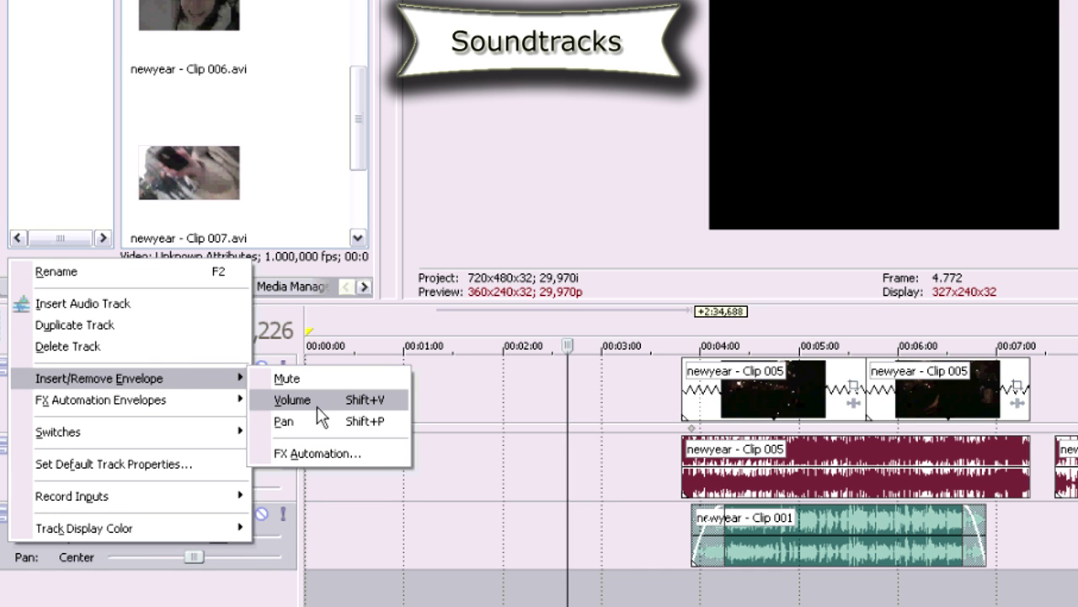
left_click(292, 400)
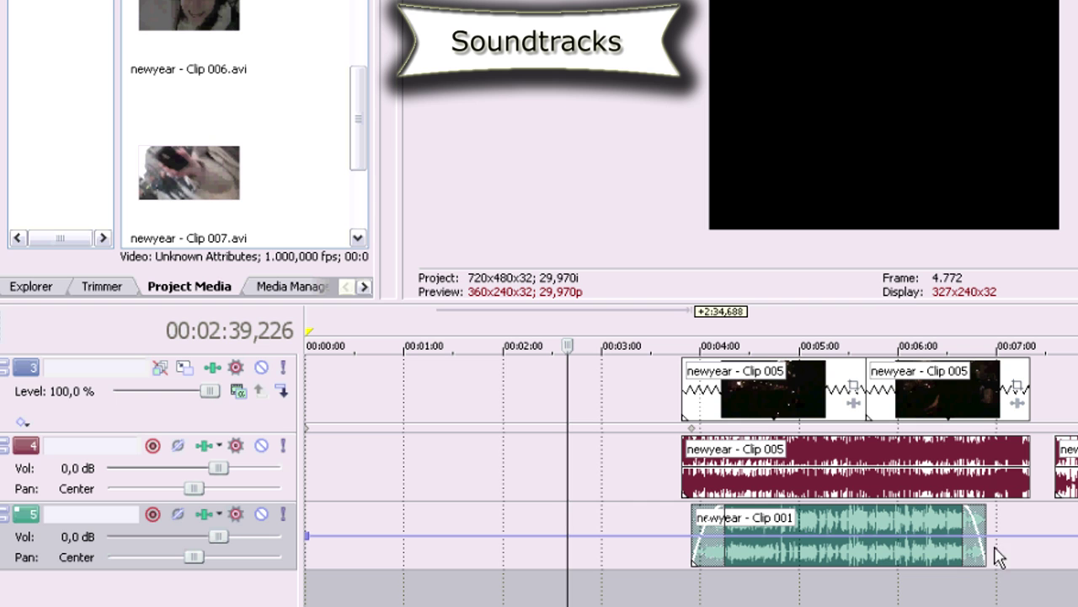
left_click_drag(1006, 536, 1015, 576)
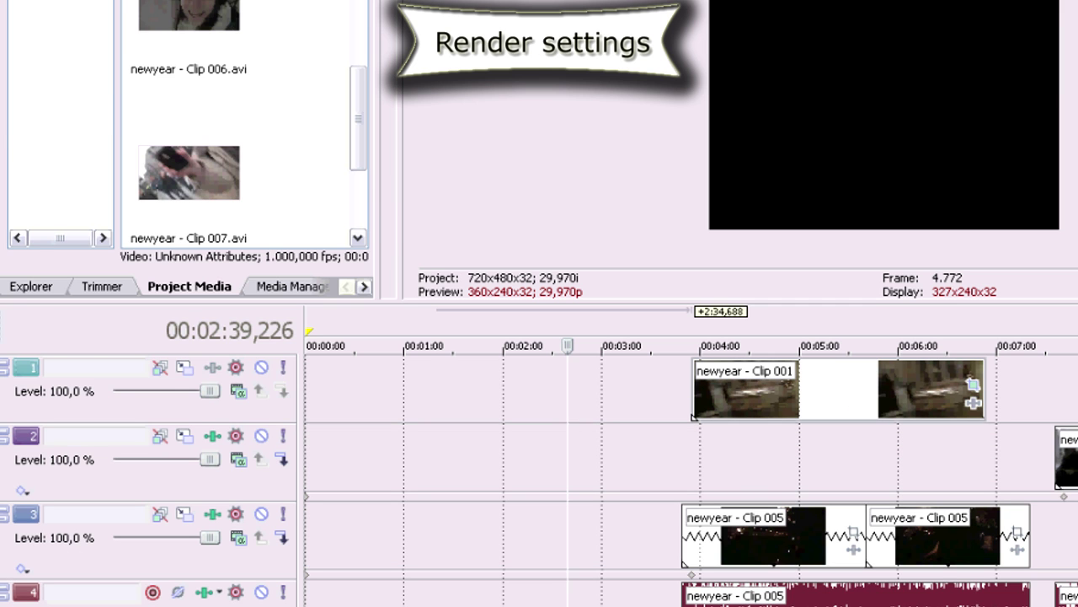
Step: Set the loop region across the later clips in the timeline
key("alt+f")
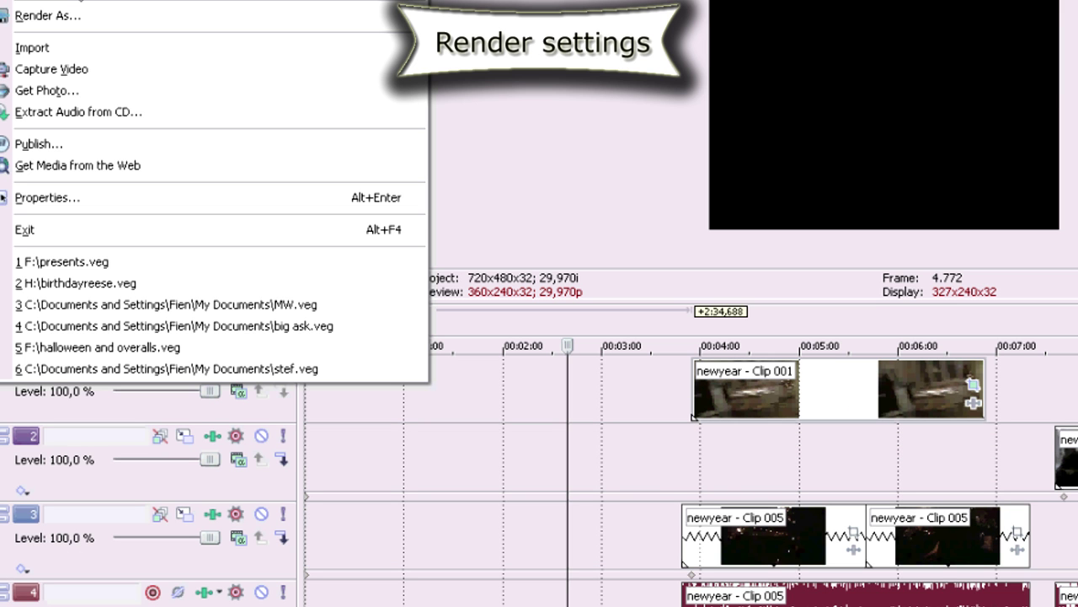
left_click(1029, 438)
left_click_drag(1030, 426, 680, 402)
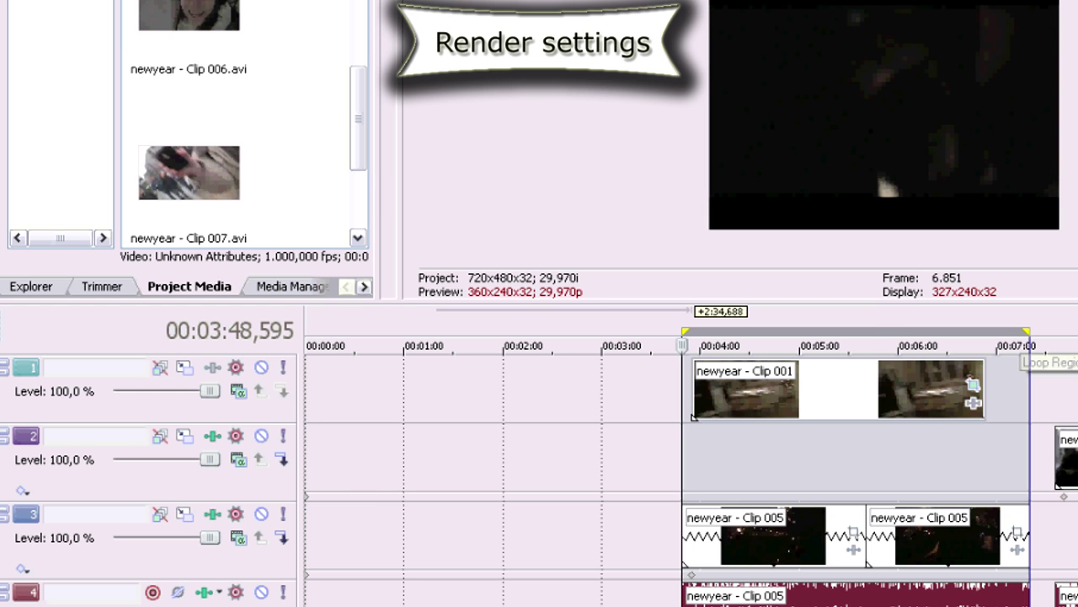
Step: Render As MainConcept AVC/AAC (.mp4) with the ut hd template and open Custom settings
key("alt+f")
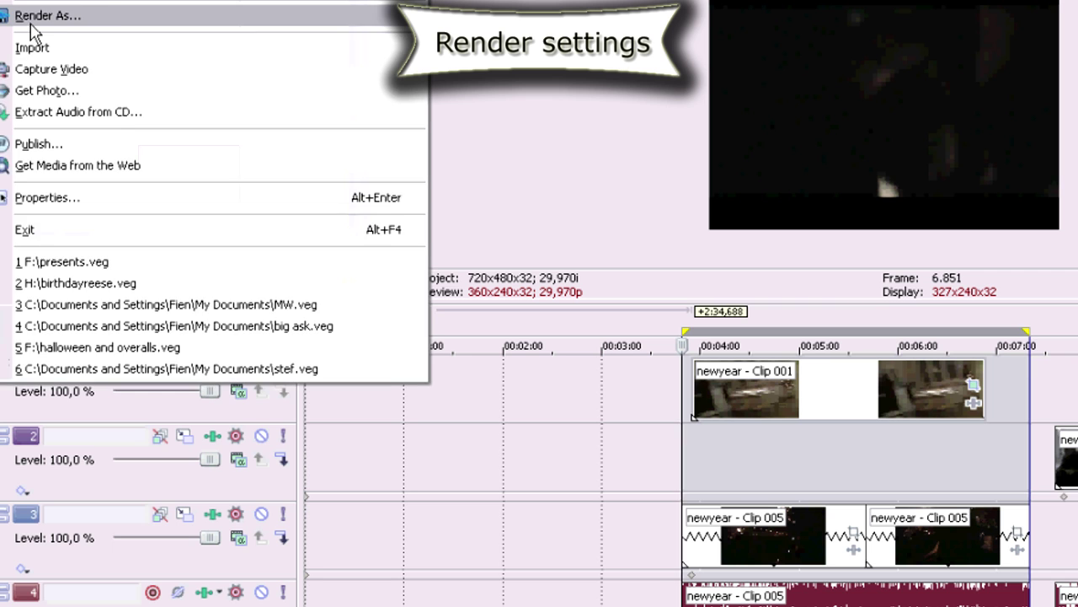
left_click(32, 26)
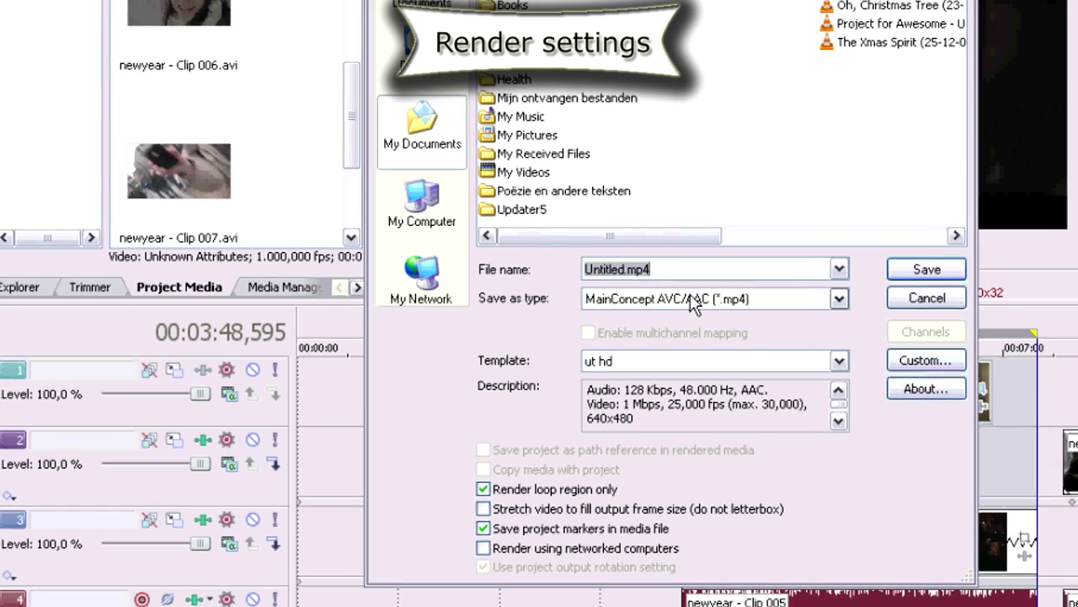
left_click(683, 366)
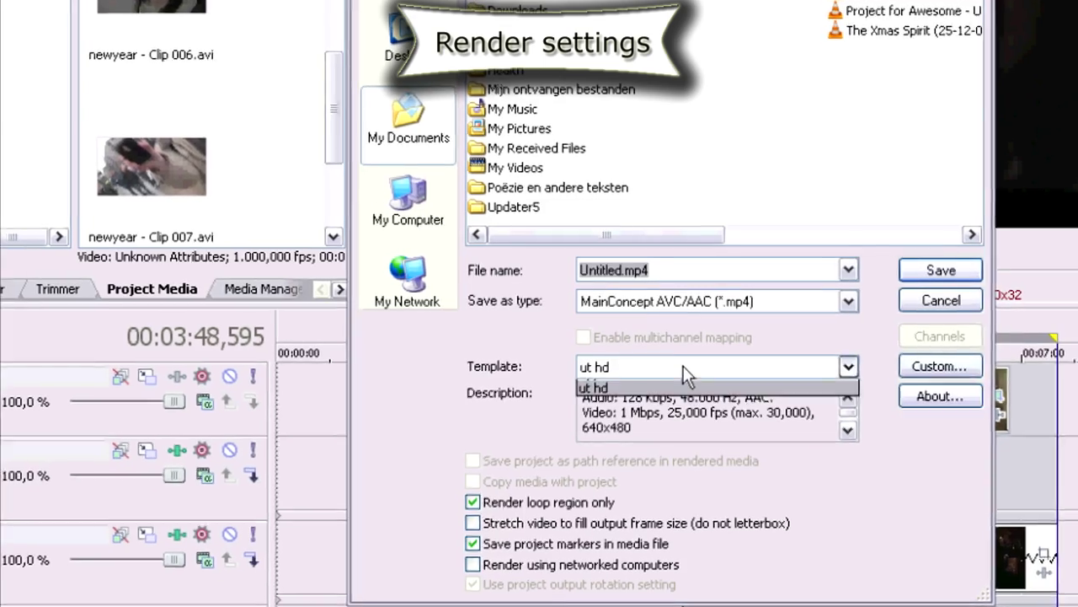
left_click(683, 369)
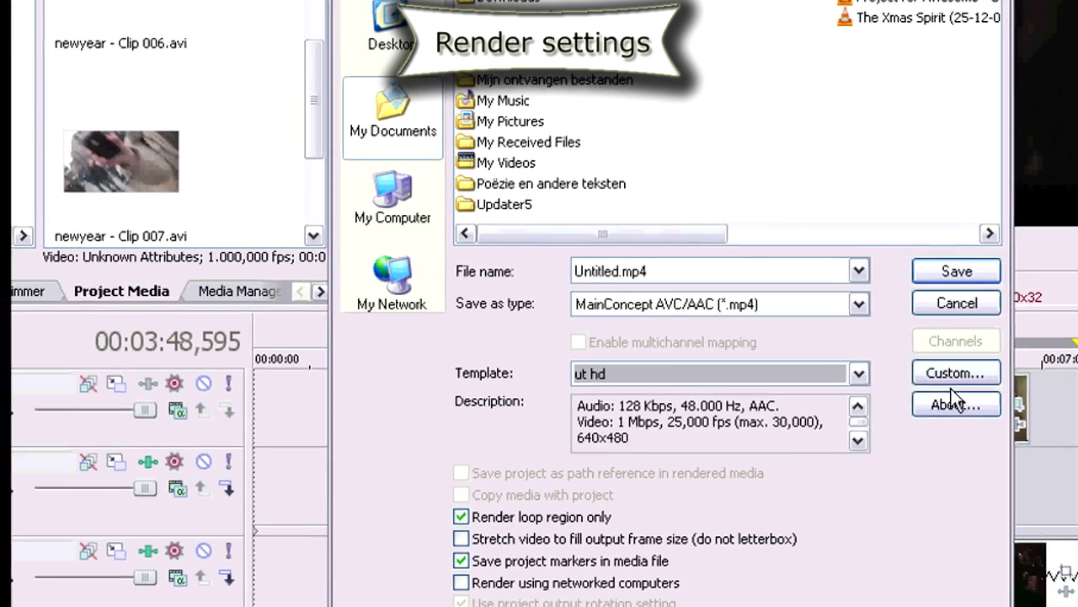
left_click(970, 386)
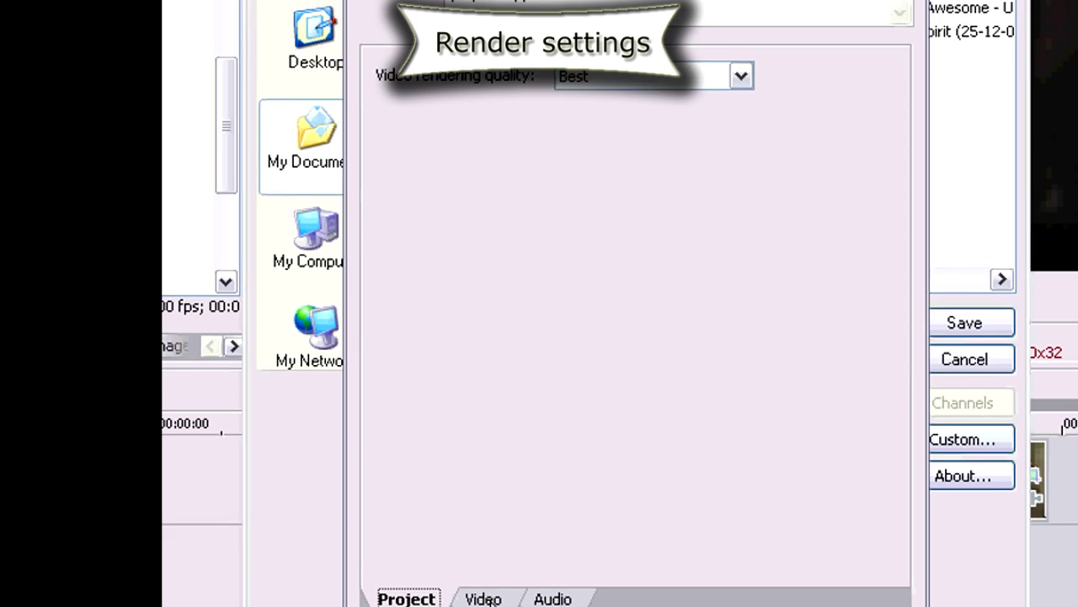
left_click(484, 598)
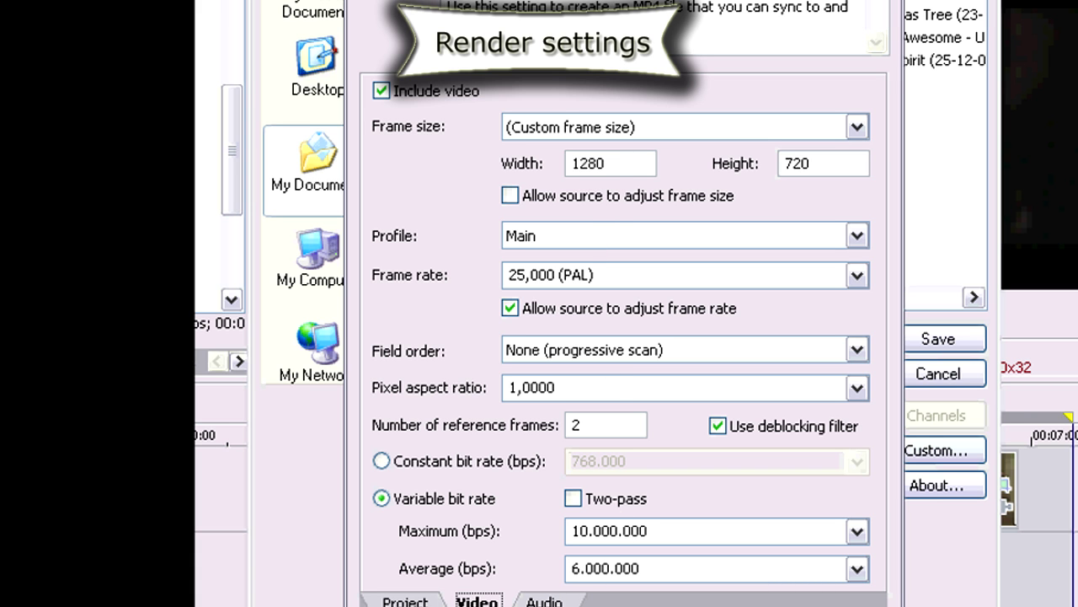
left_click(539, 602)
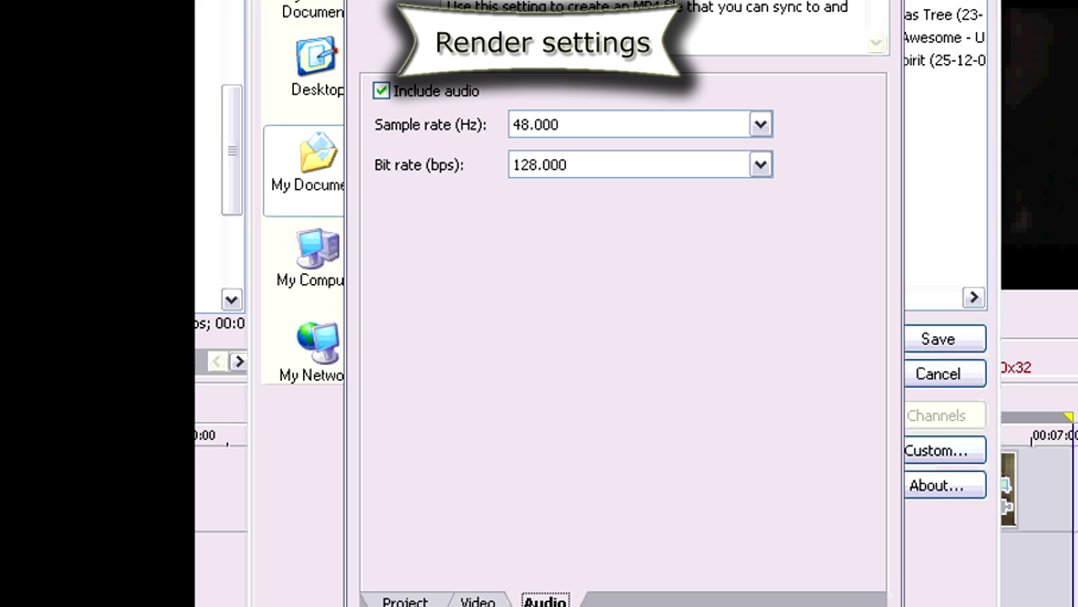
left_click(496, 601)
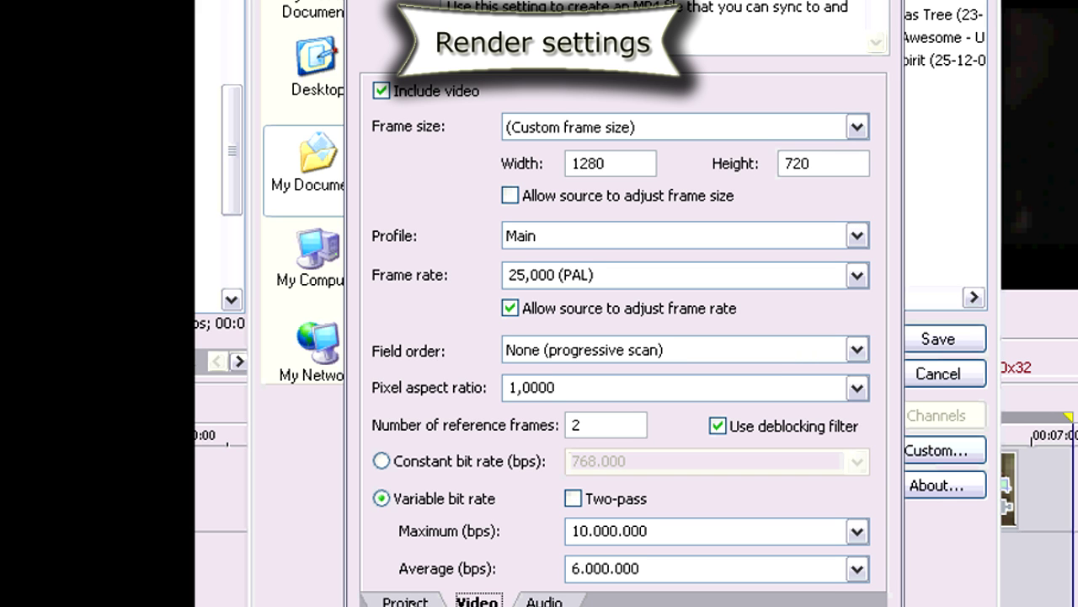